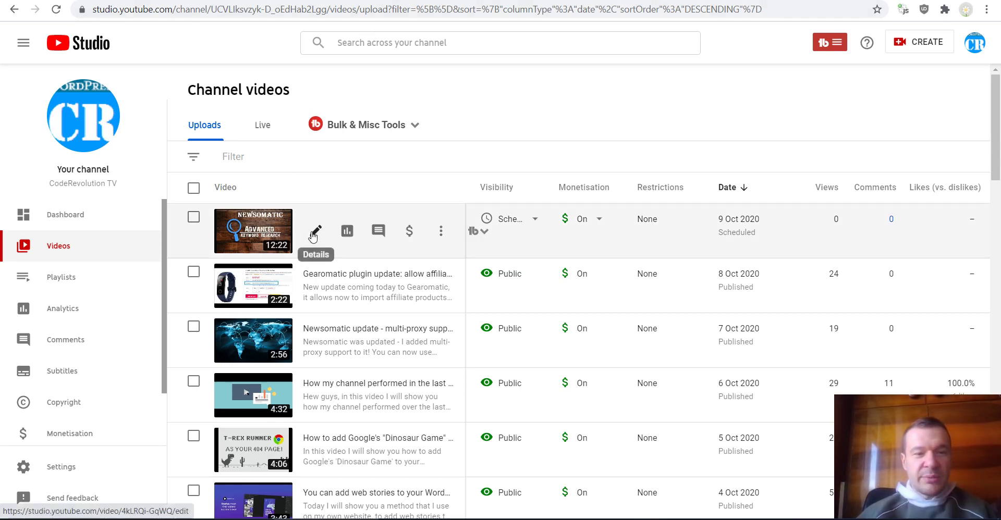
- Open the newest video's details page and scroll through its fields
left_click(312, 241)
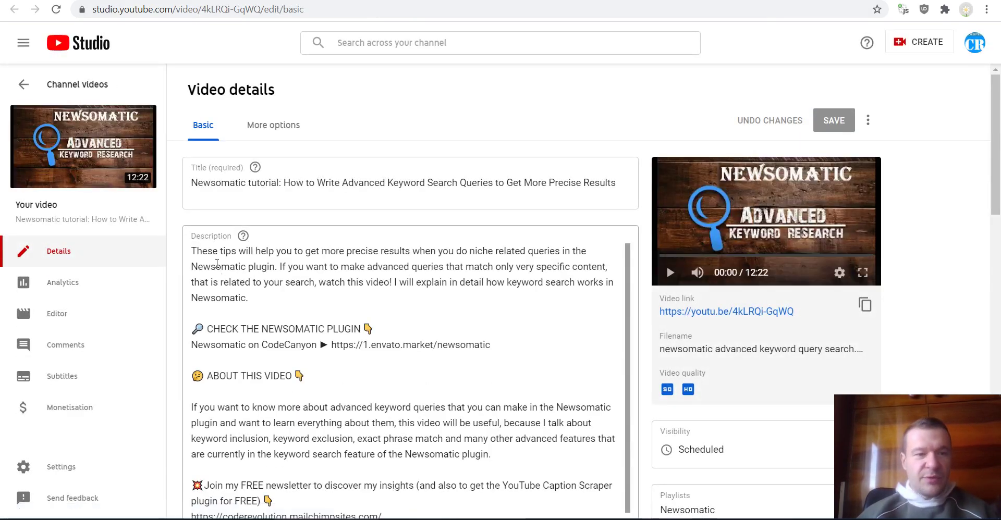
scroll(252, 336, "down", 2)
scroll(255, 313, "up", 2)
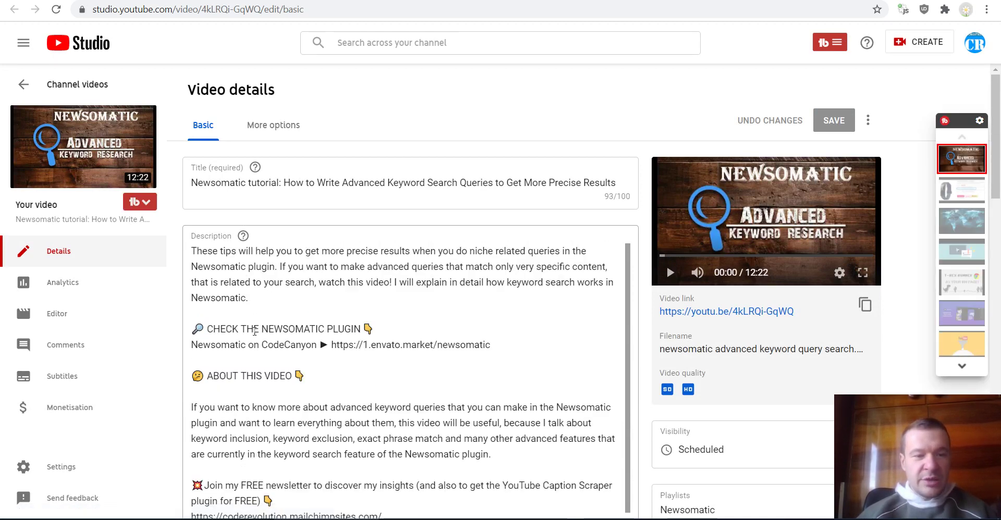
scroll(254, 332, "down", 1)
scroll(255, 334, "down", 4)
scroll(255, 341, "down", 10)
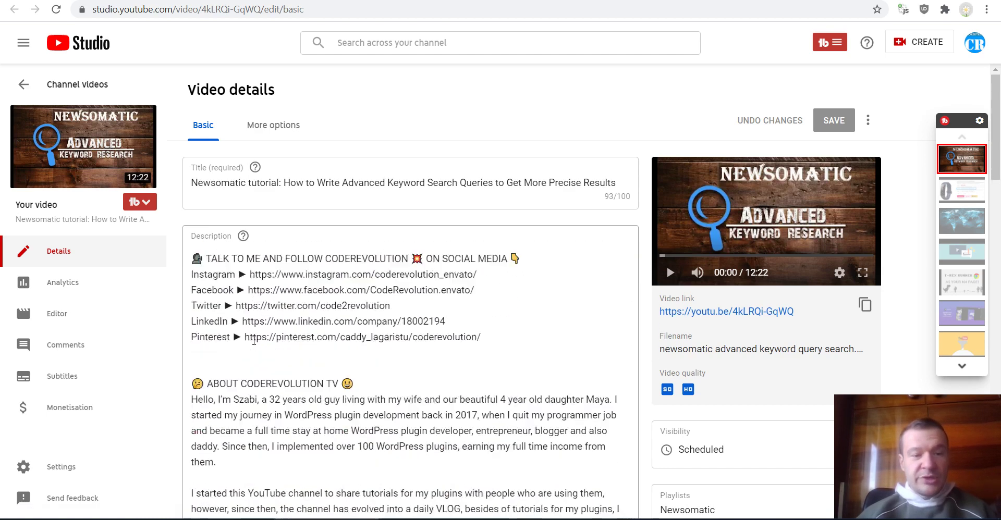
scroll(610, 349, "down", 4)
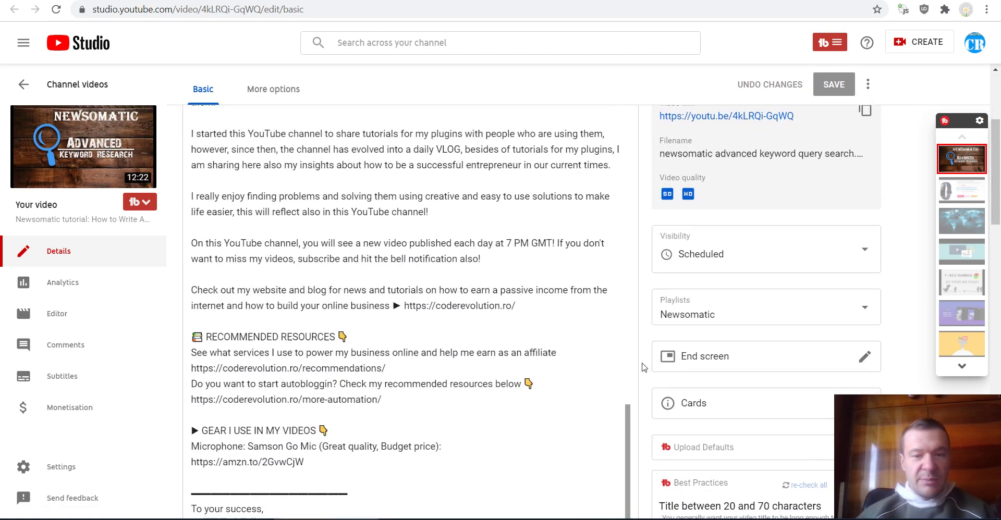
scroll(280, 348, "down", 5)
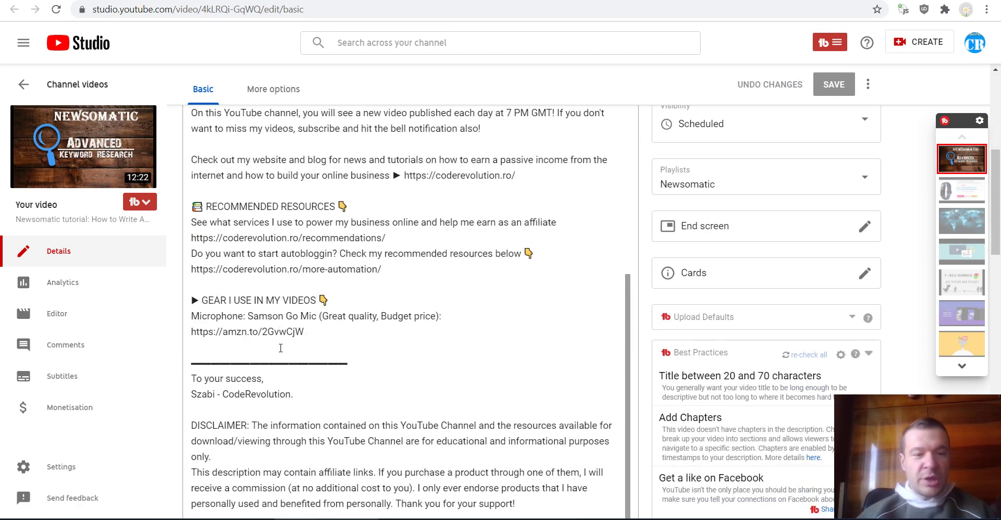
scroll(281, 348, "up", 6)
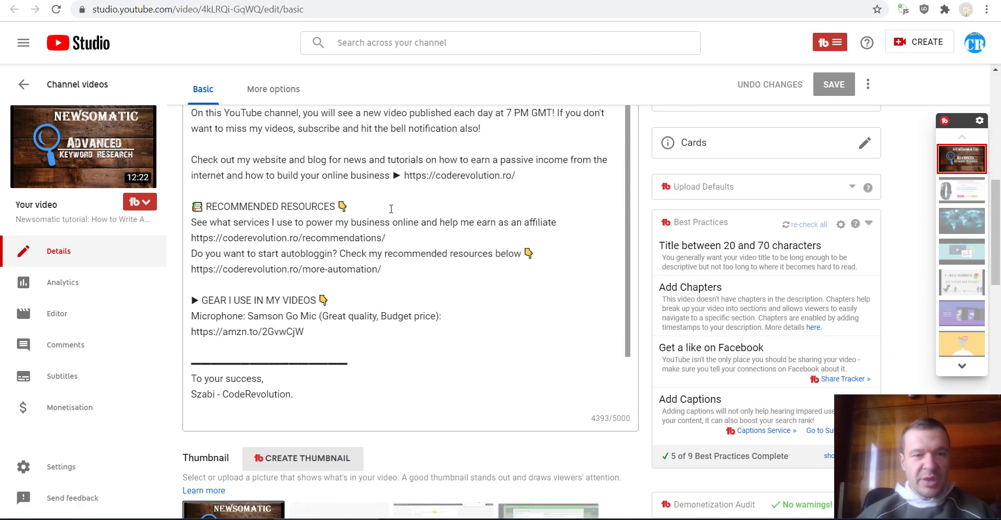
scroll(324, 373, "up", 15)
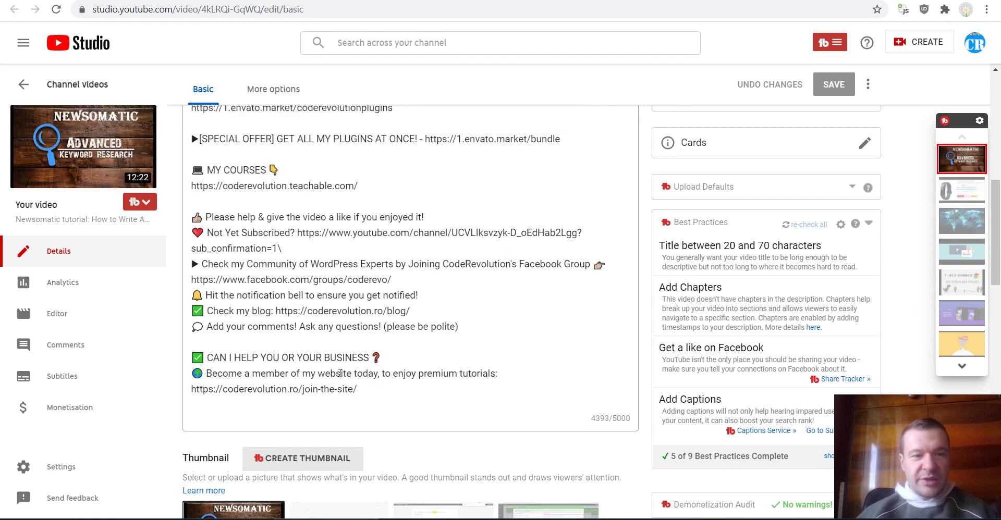
scroll(235, 327, "up", 5)
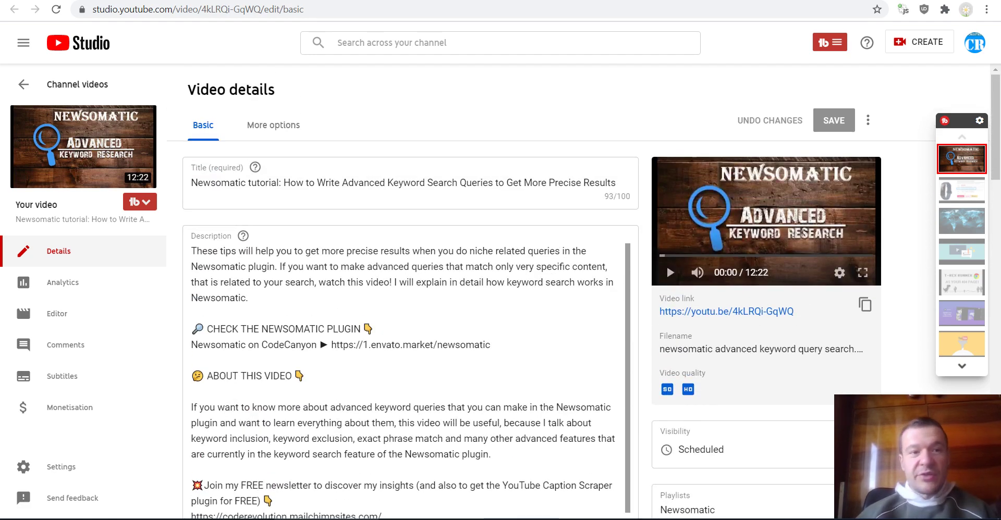
- Go to Settings > Upload defaults, review the Basic info description, then view Advanced settings
left_click(312, 0)
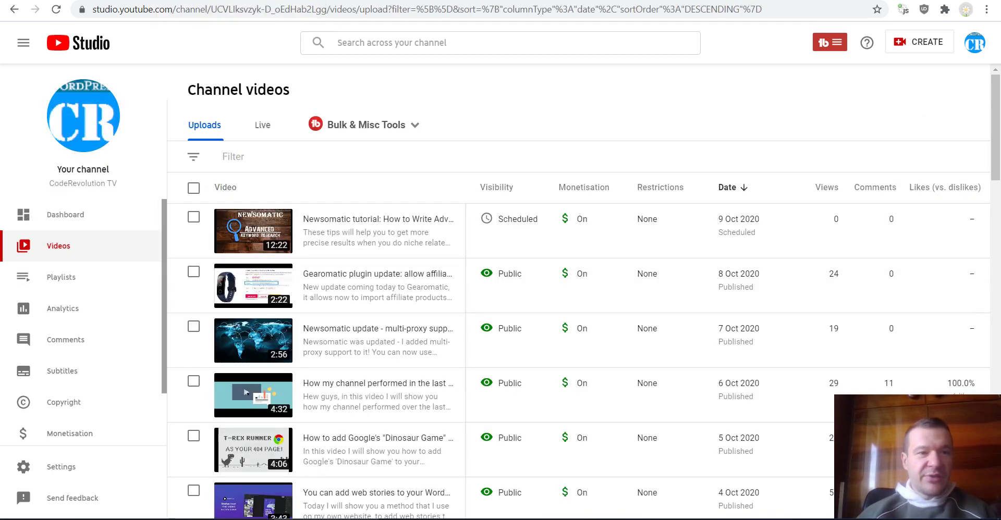
scroll(89, 313, "down", 2)
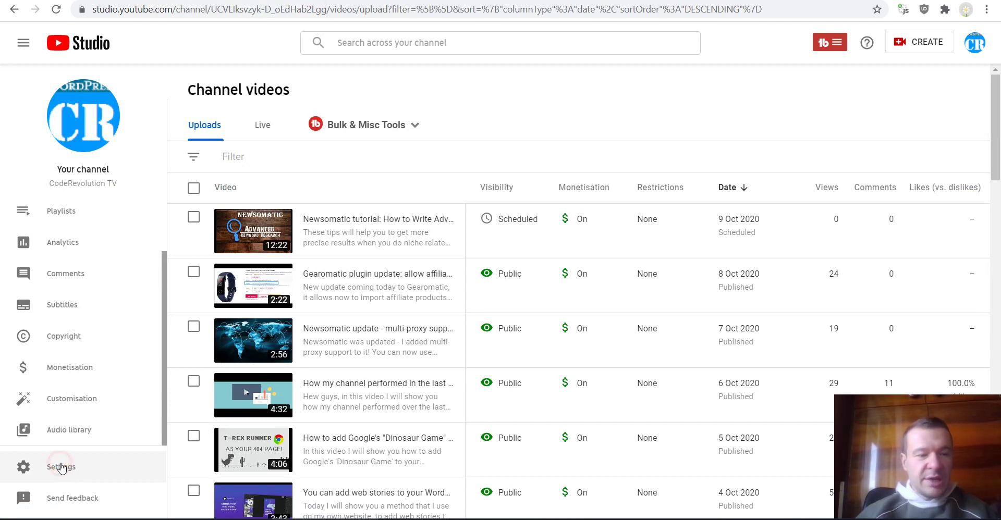
left_click(61, 467)
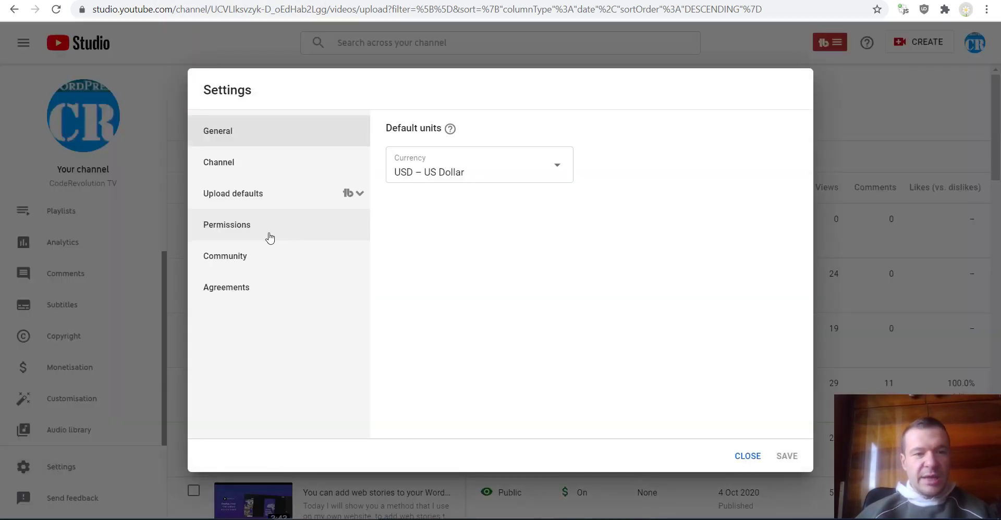
left_click(238, 197)
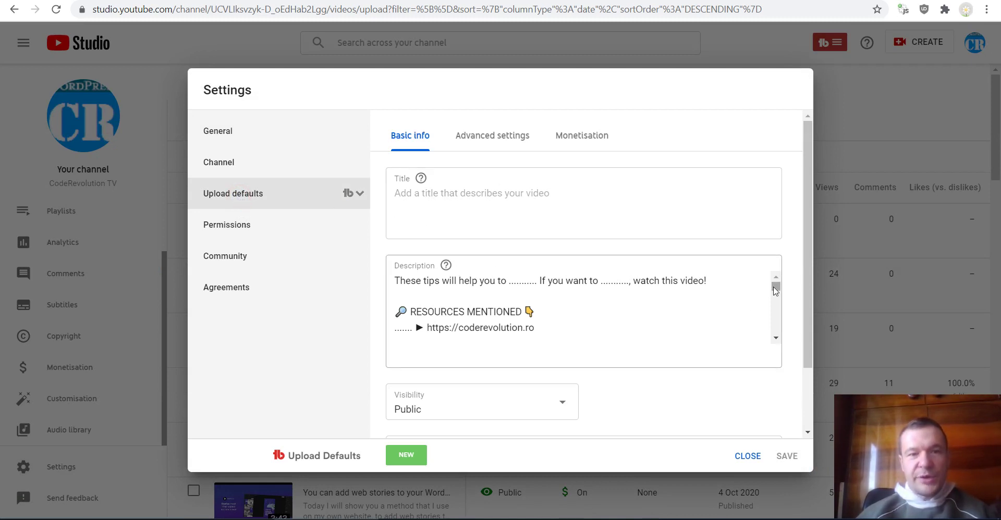
left_click_drag(774, 287, 766, 350)
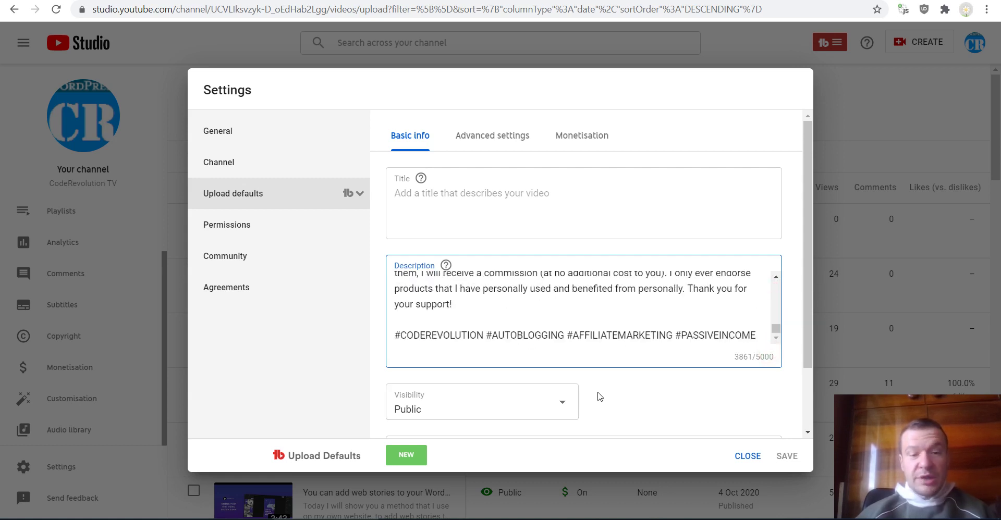
scroll(599, 396, "down", 2)
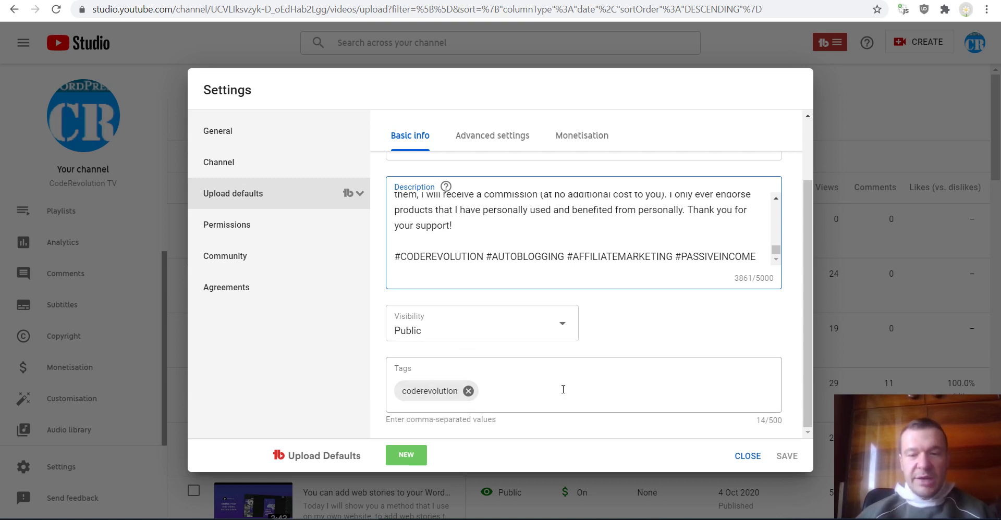
left_click(488, 141)
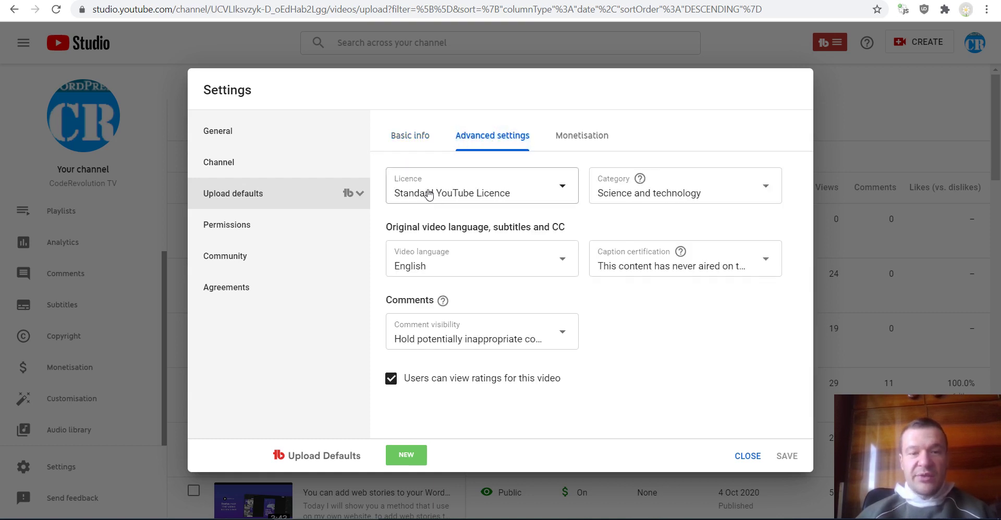
- Check the licence and category lists, keeping Standard YouTube Licence and Science and technology
left_click(493, 194)
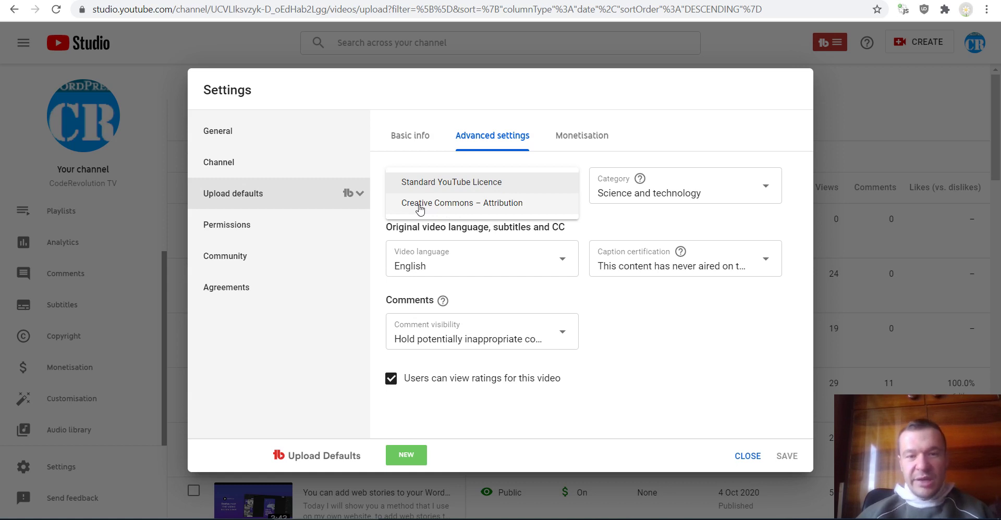
left_click(583, 163)
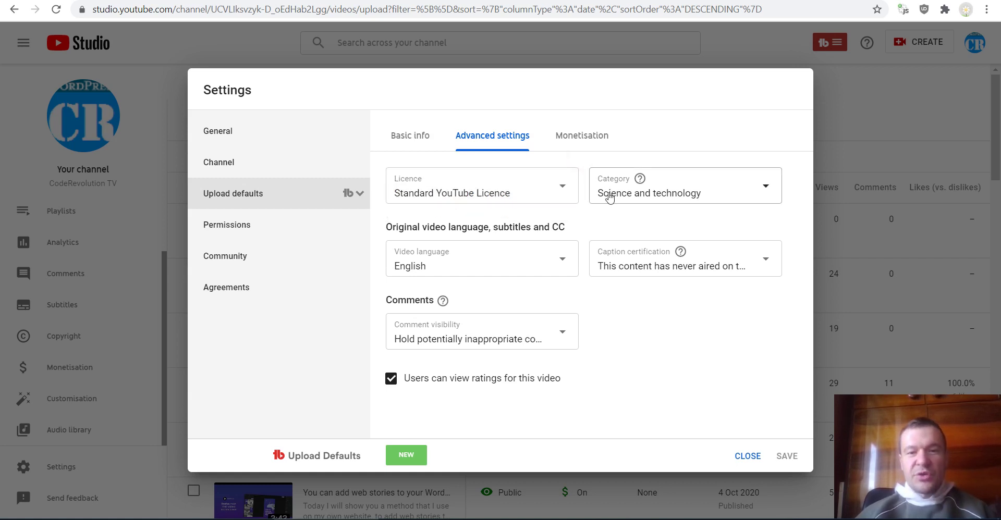
left_click(608, 196)
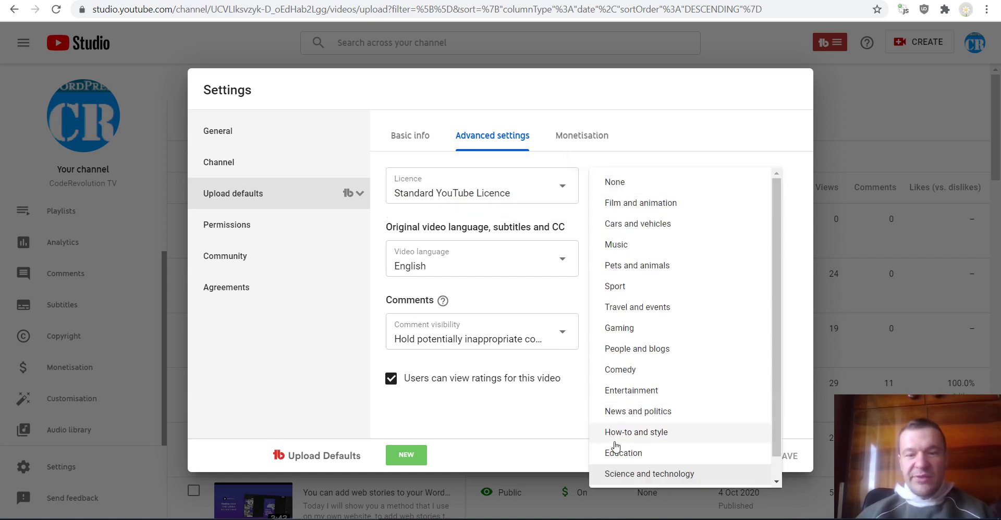
left_click(640, 149)
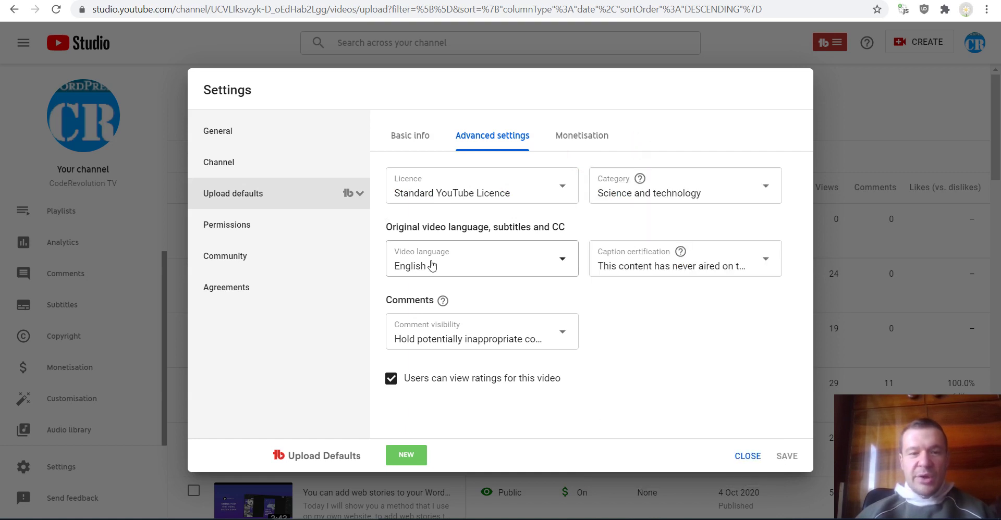
- Check caption certification and comment visibility without changes, then view the monetisation defaults
left_click(629, 265)
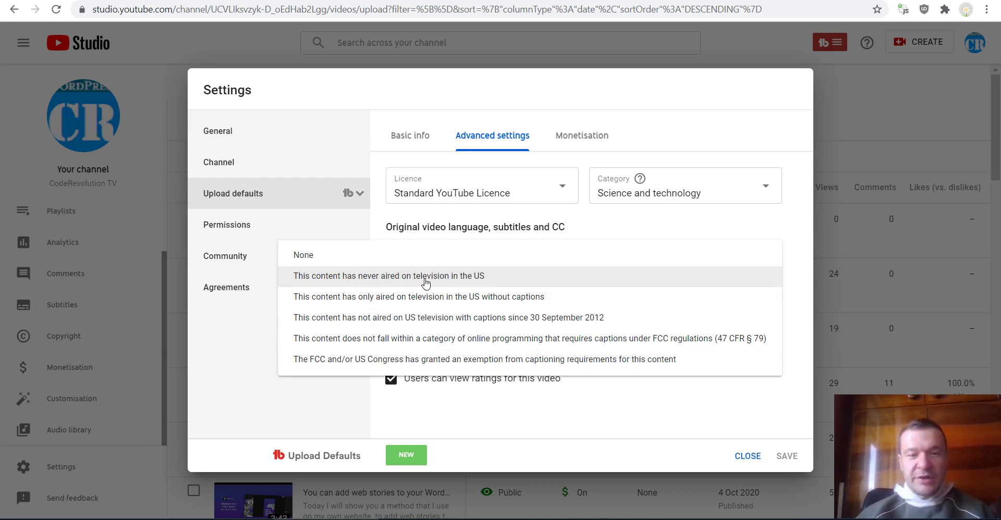
left_click(615, 155)
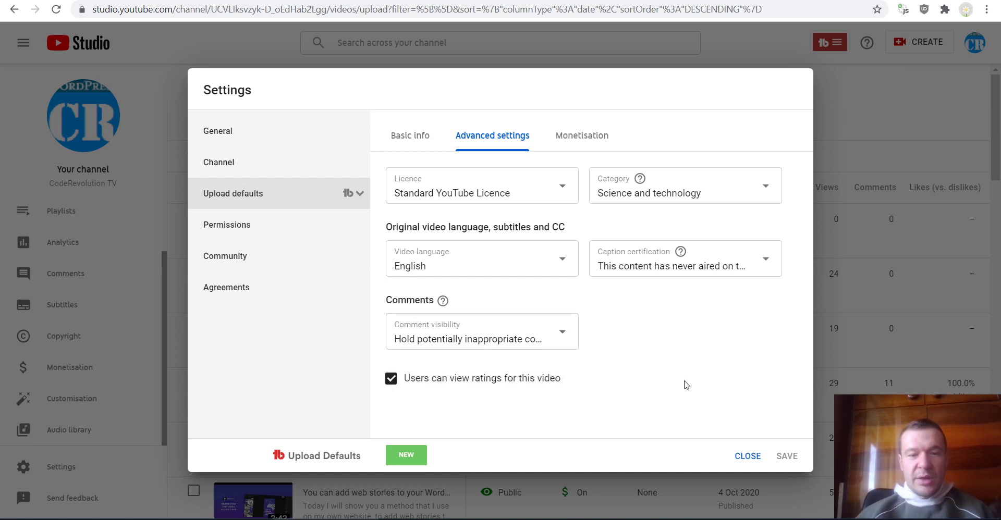
left_click(474, 344)
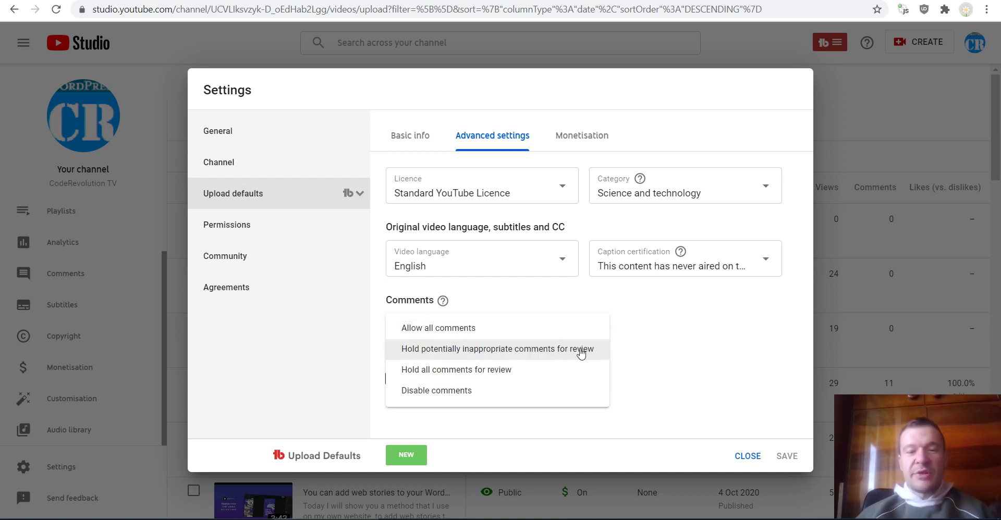
left_click(646, 340)
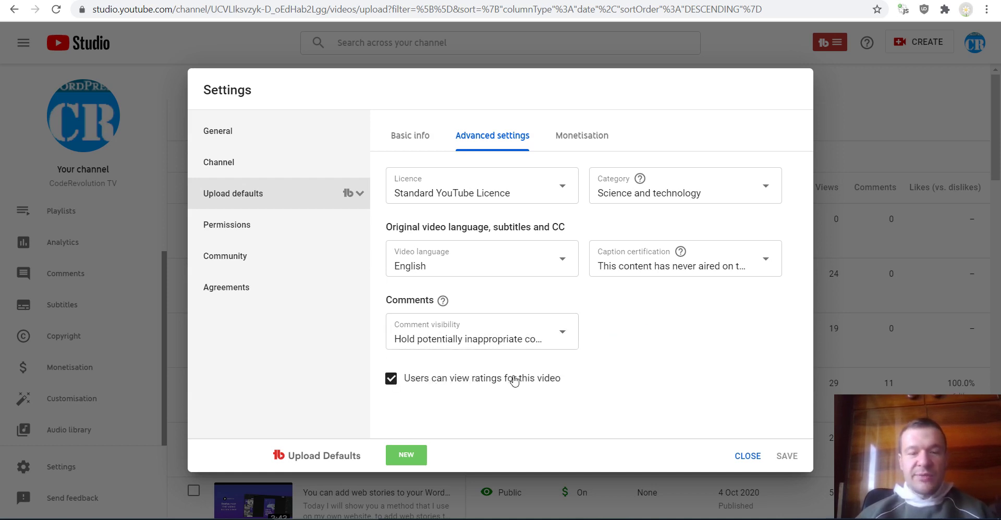
left_click(581, 136)
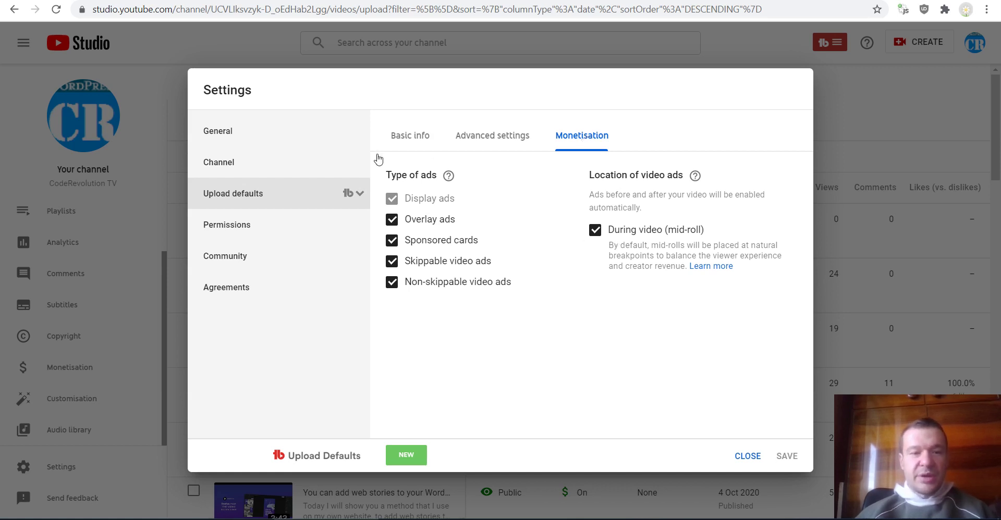
- Compare the default description with a Newsomatic video's, then bring up 'v1 default video description.txt'
left_click(399, 139)
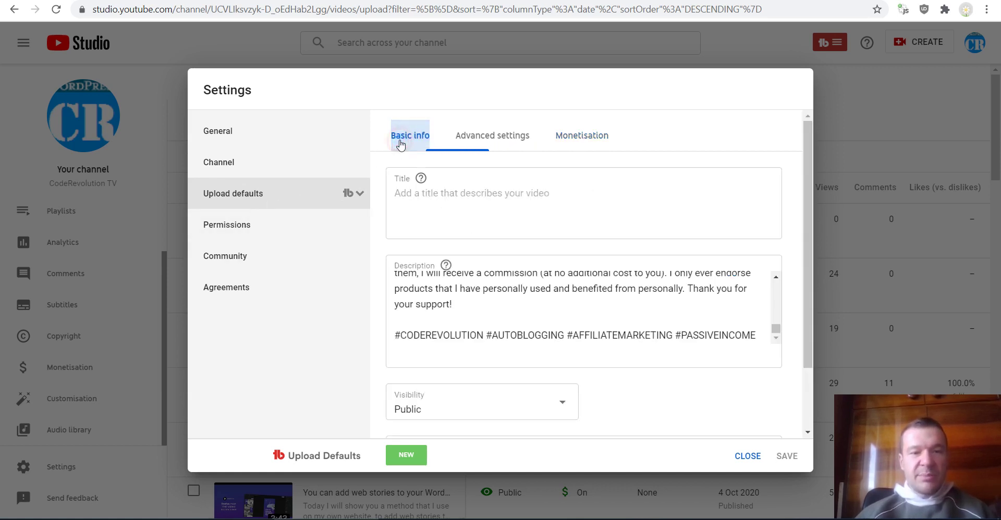
scroll(472, 295, "up", 15)
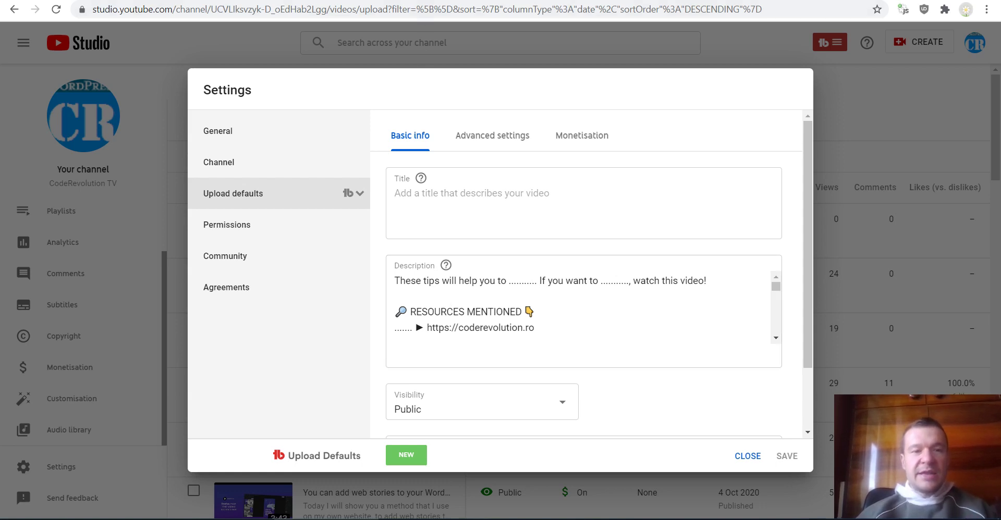
key("ctrl+Tab")
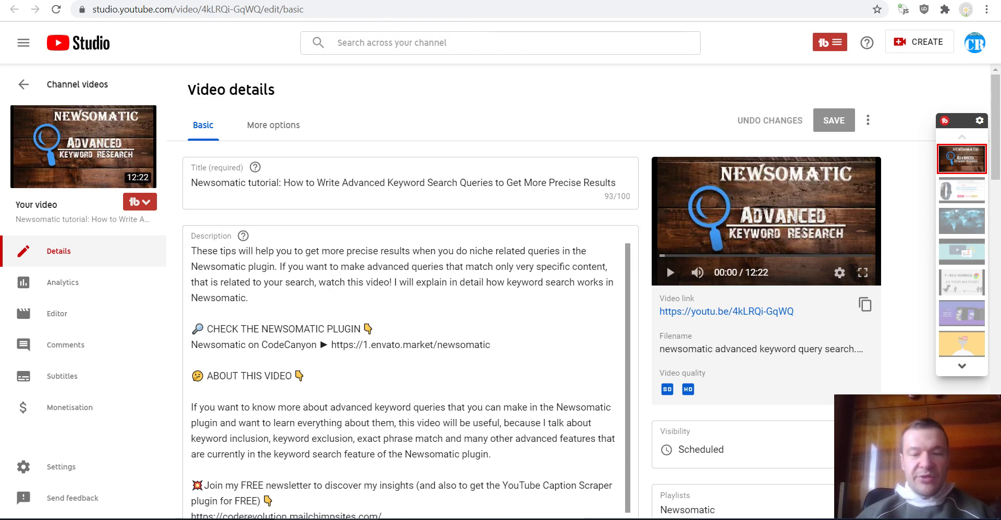
mouse_move(742, 519)
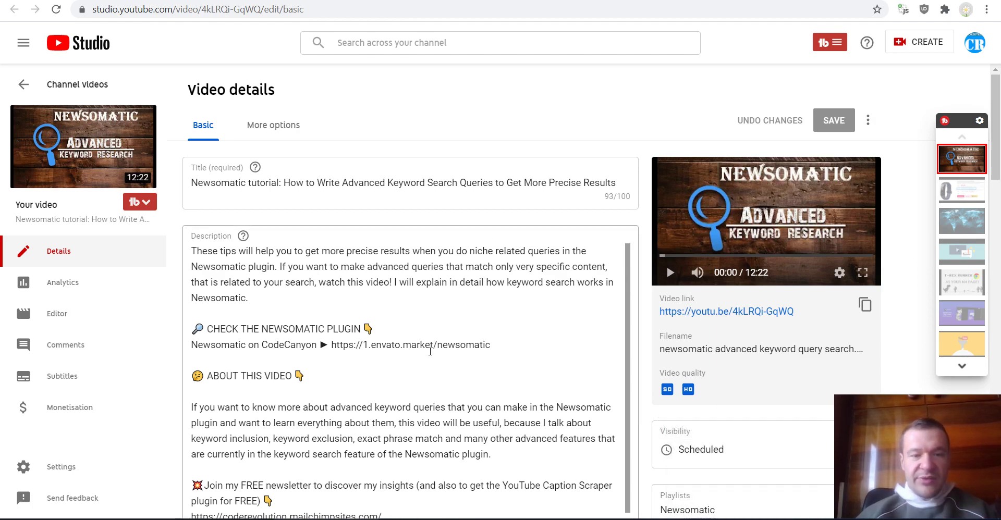
key("alt+Tab")
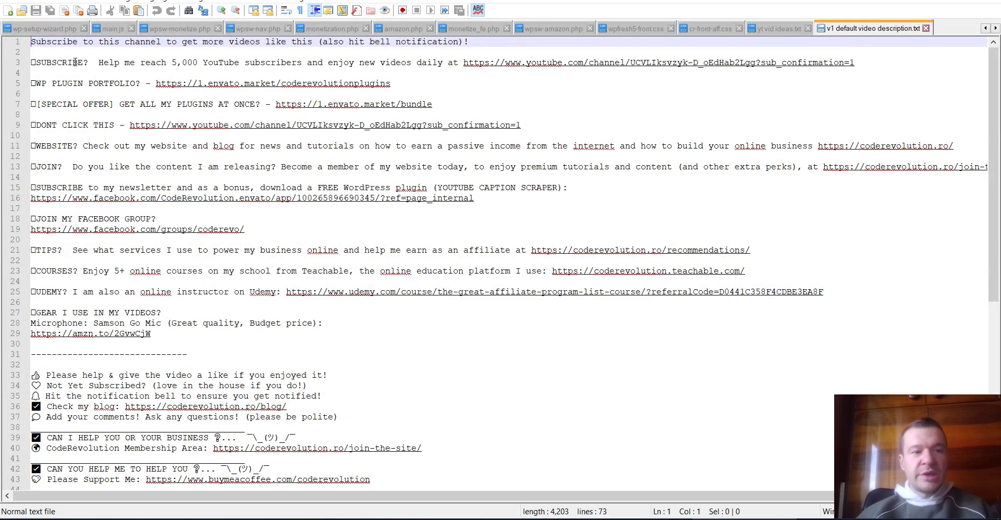
- Insert three blank lines above the 'Subscribe to this channel…' line and put the cursor on line 1
scroll(91, 236, "down", 10)
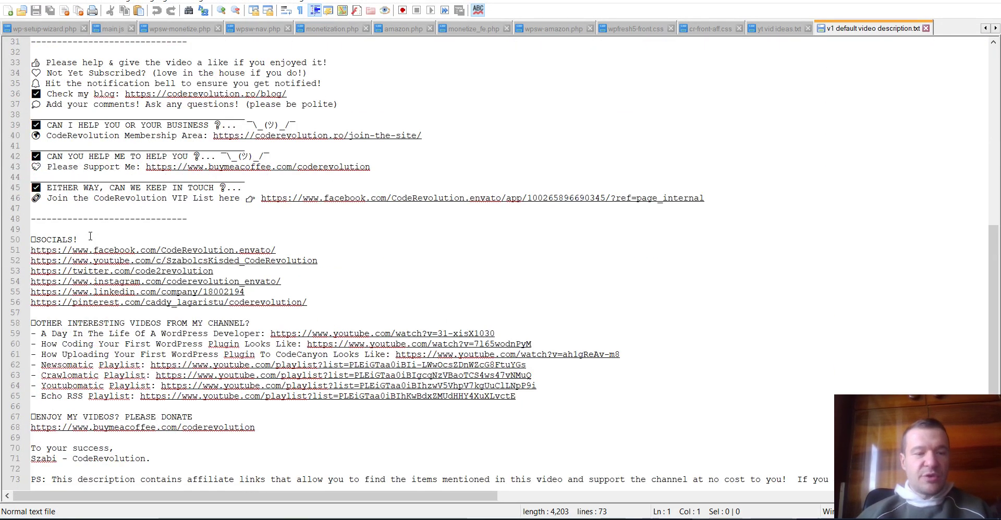
scroll(90, 236, "up", 10)
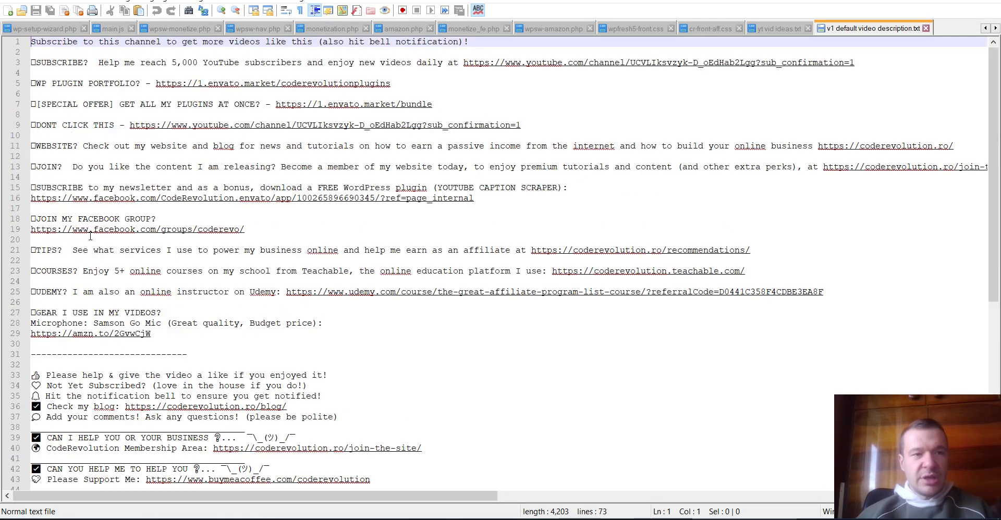
key("Return")
key("Return")
key("Return")
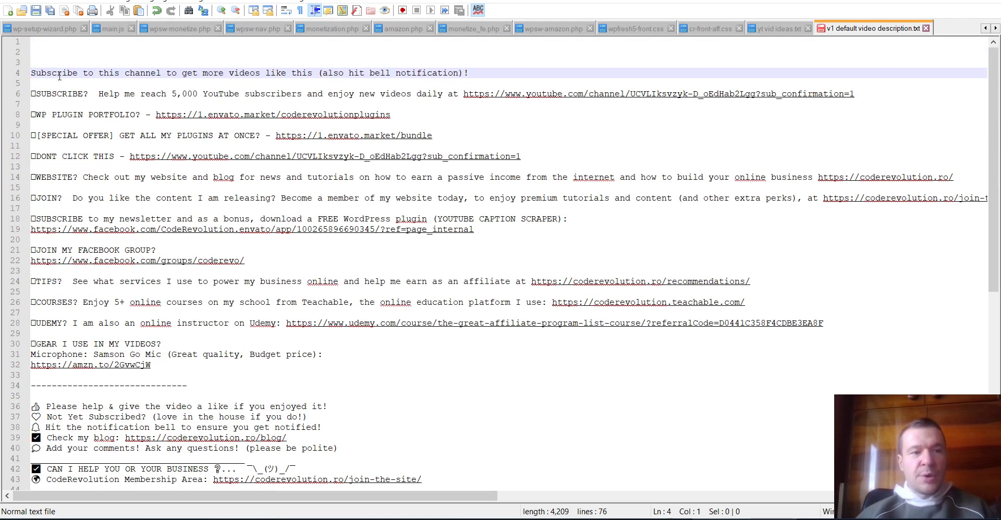
left_click(61, 43)
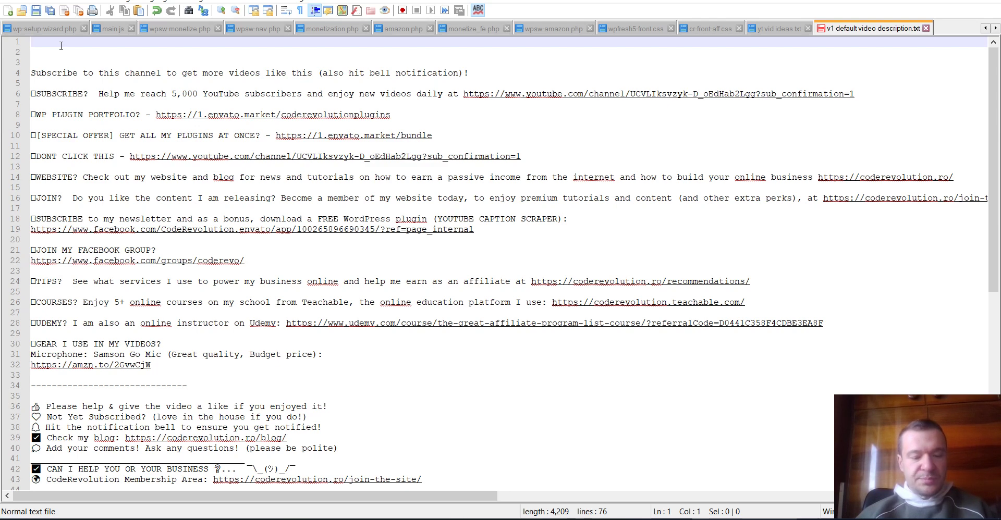
- Type the opening letters of an intro sentence on the new first line
type("i")
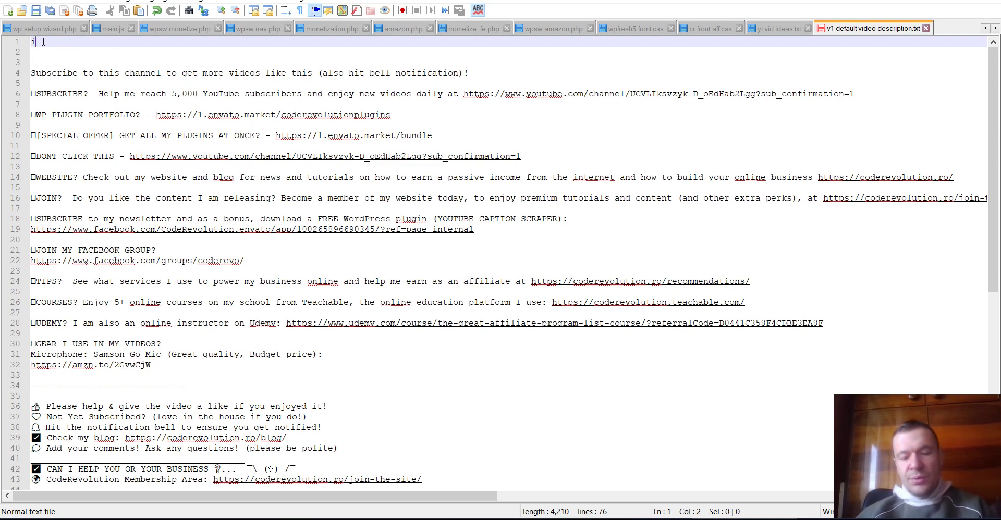
type(" nthi")
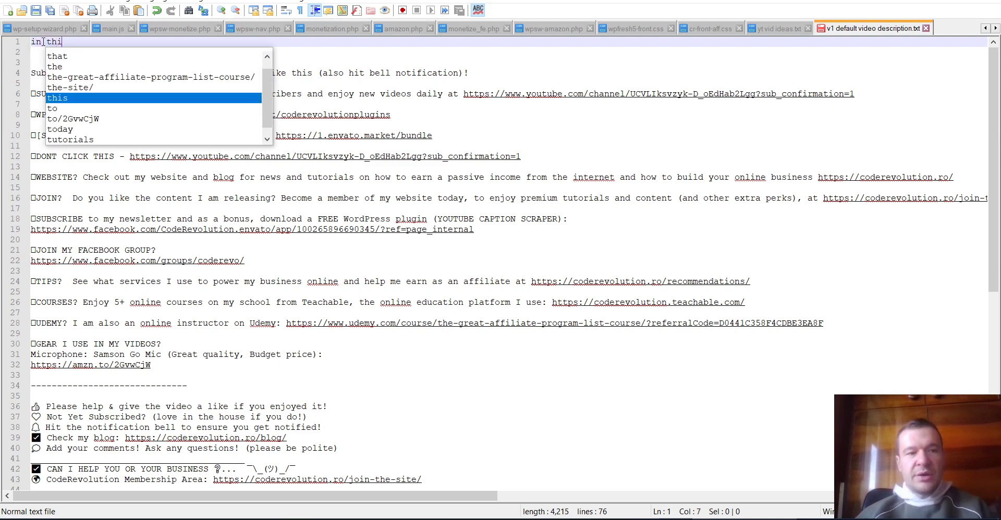
type("ss..")
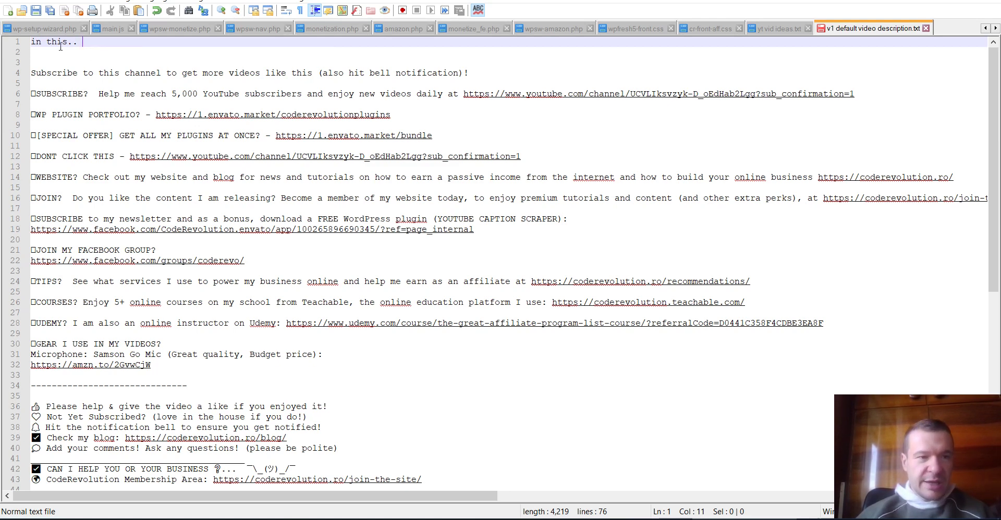
left_click(93, 52)
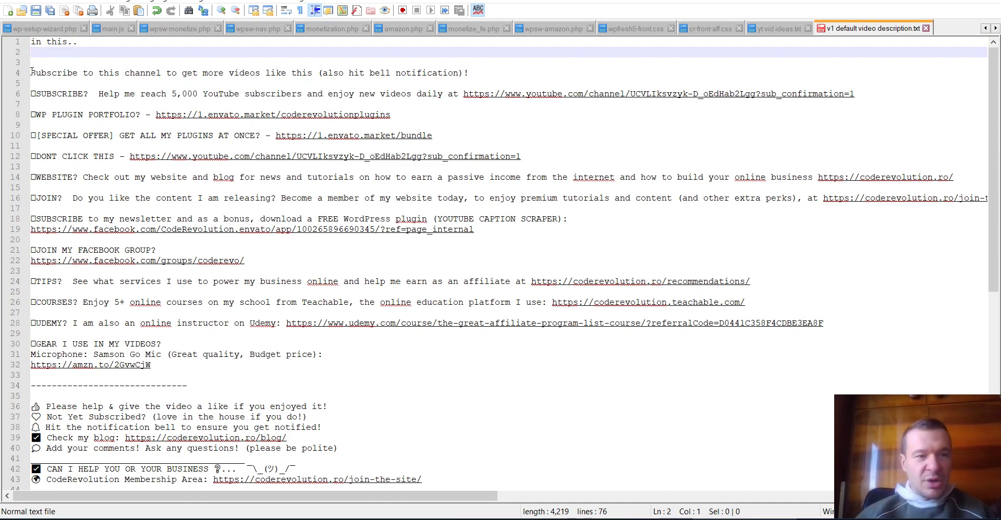
left_click_drag(31, 74, 70, 115)
left_click(72, 157)
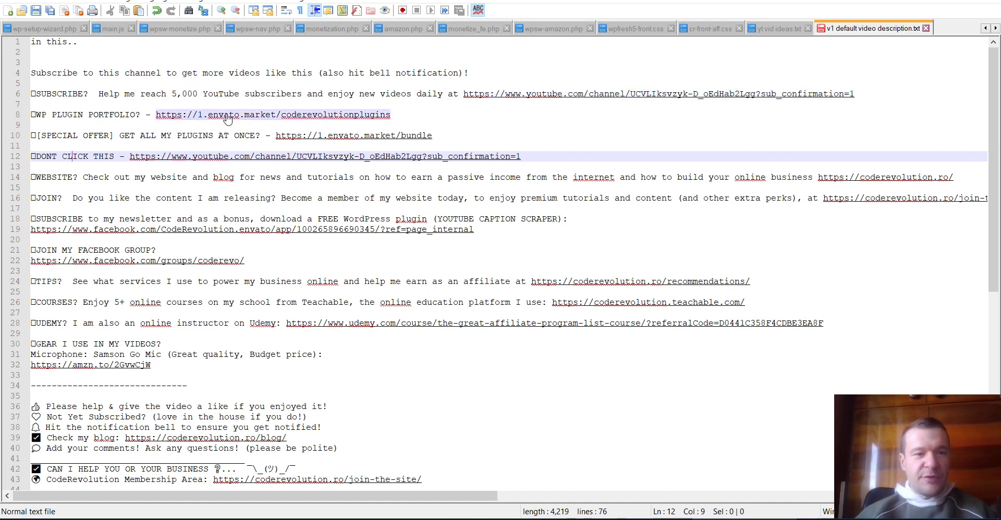
scroll(60, 139, "down", 2)
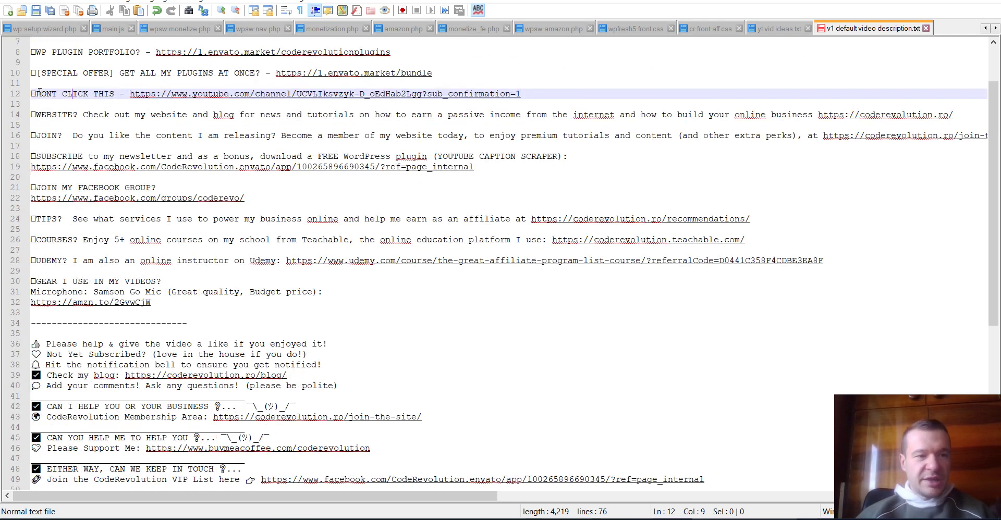
left_click_drag(37, 92, 116, 94)
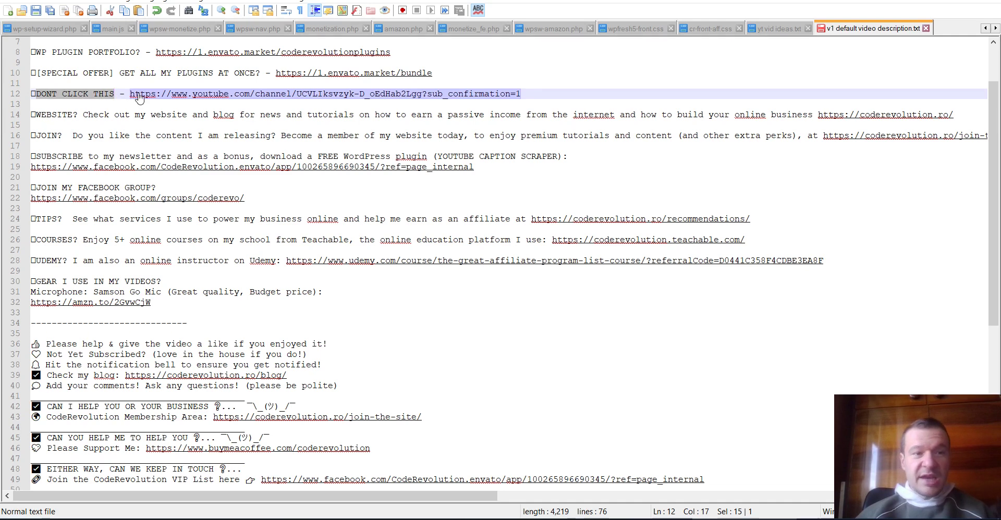
double_click(53, 114)
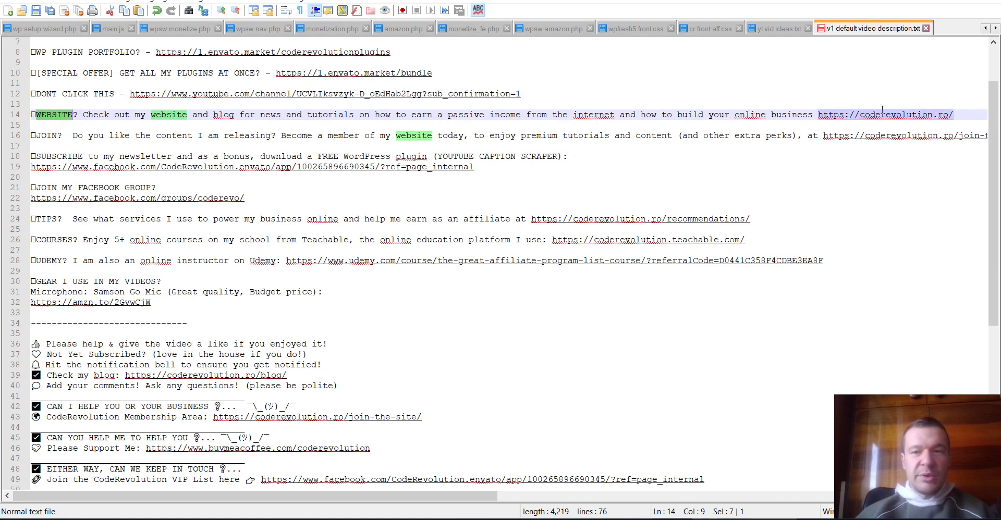
double_click(41, 136)
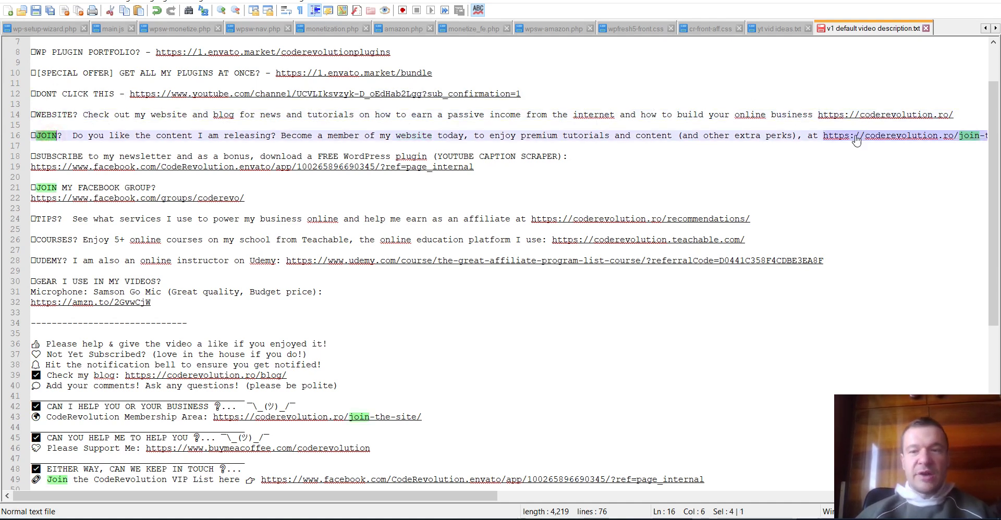
left_click_drag(480, 496, 520, 496)
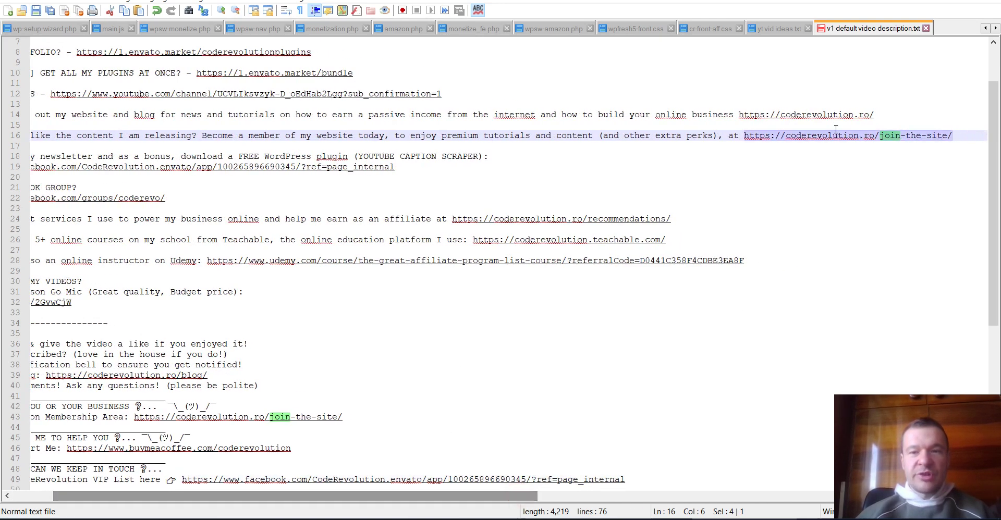
left_click_drag(393, 498, 333, 498)
double_click(61, 157)
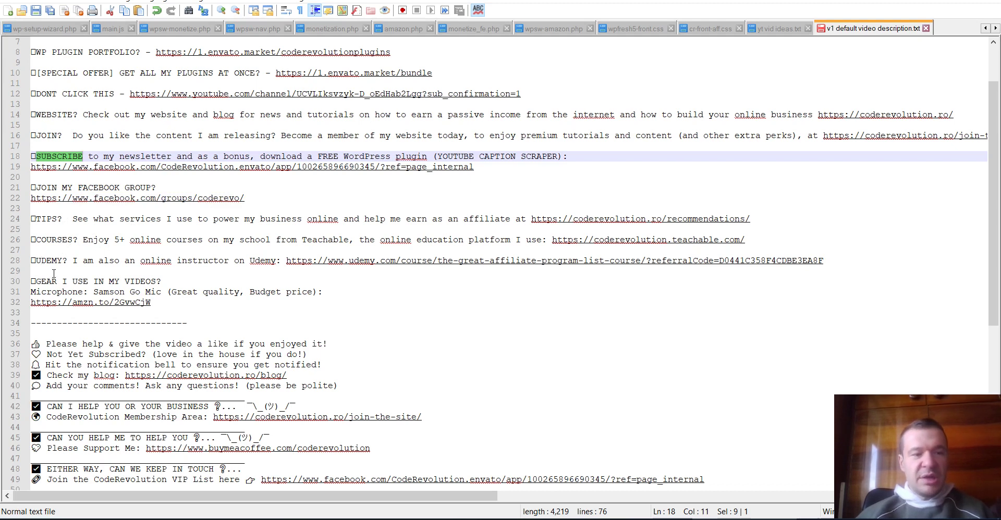
- Select the call-to-action block from line 36 and the line asking viewers to like the video
scroll(45, 261, "down", 2)
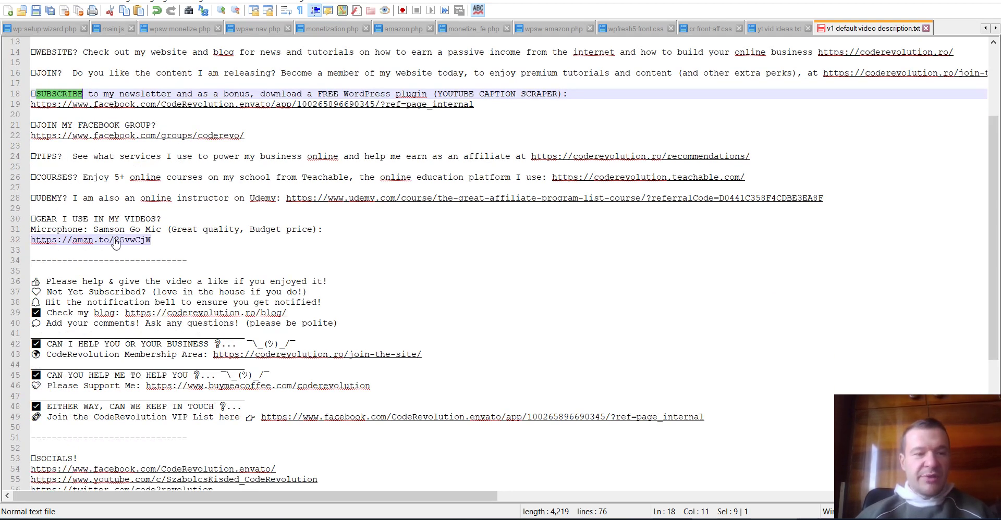
scroll(115, 243, "down", 3)
left_click_drag(46, 188, 194, 324)
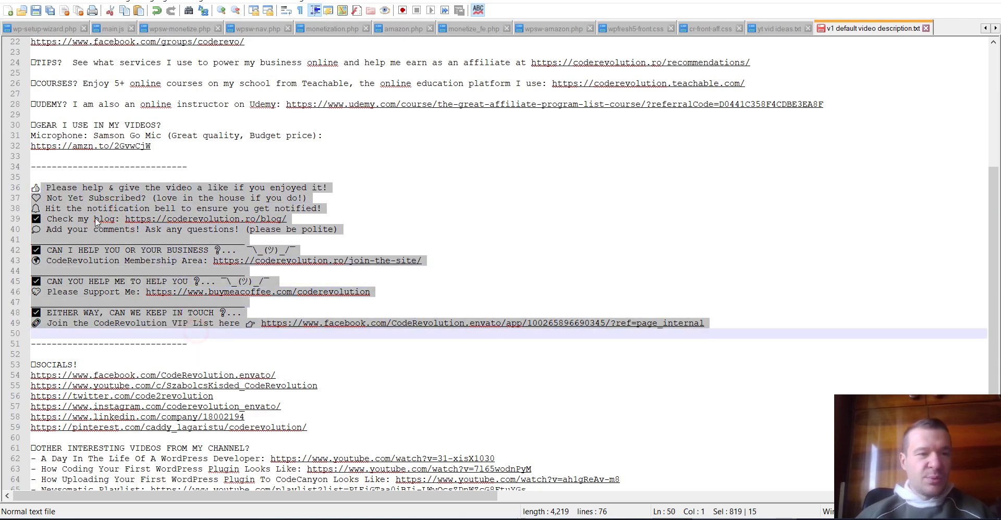
left_click(83, 198)
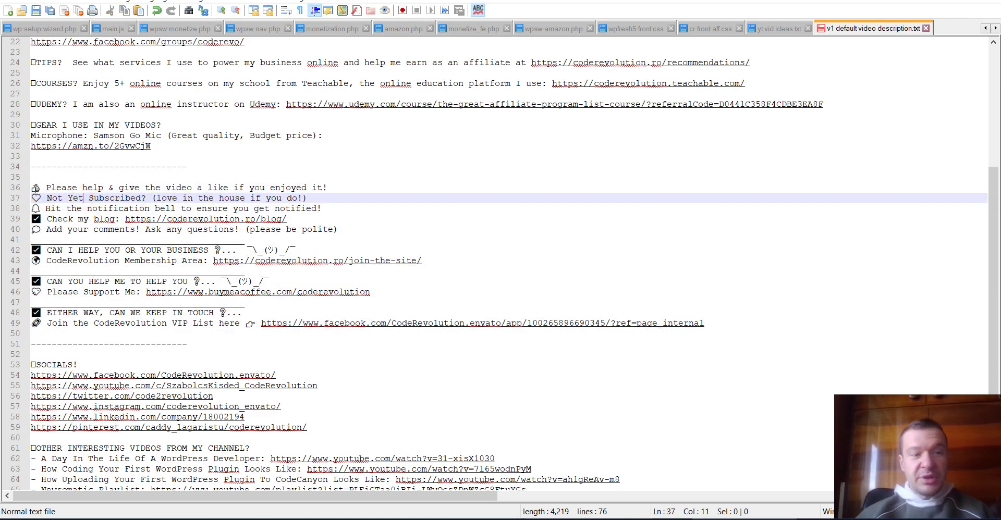
left_click_drag(32, 188, 334, 185)
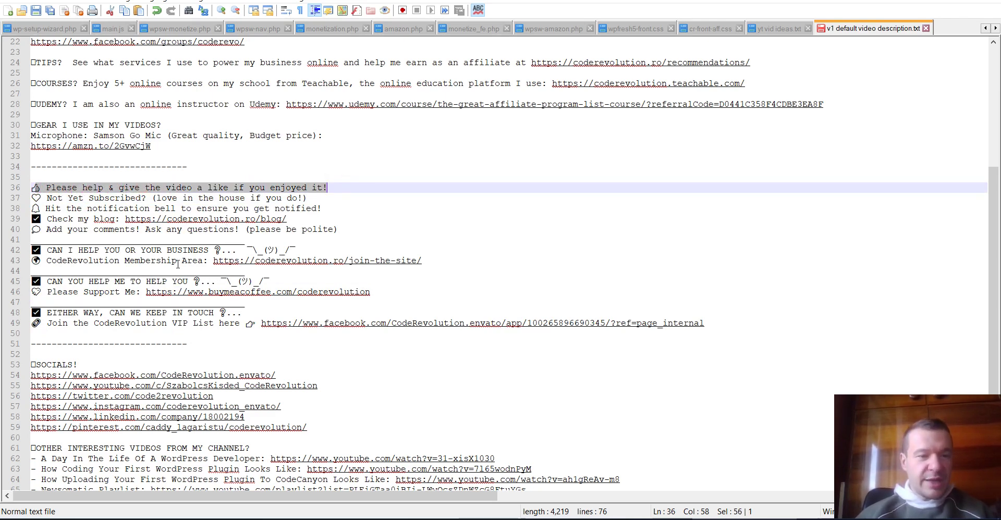
scroll(114, 304, "down", 2)
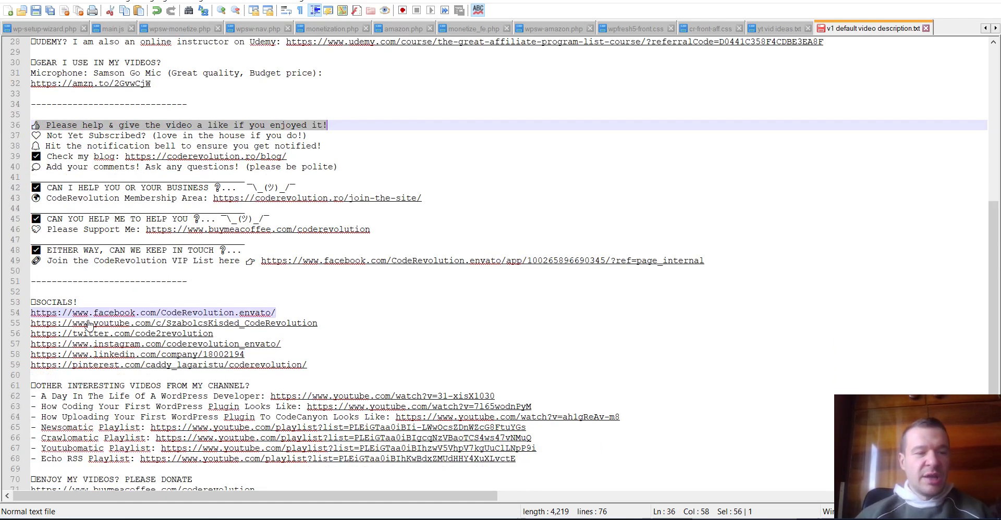
scroll(99, 307, "down", 2)
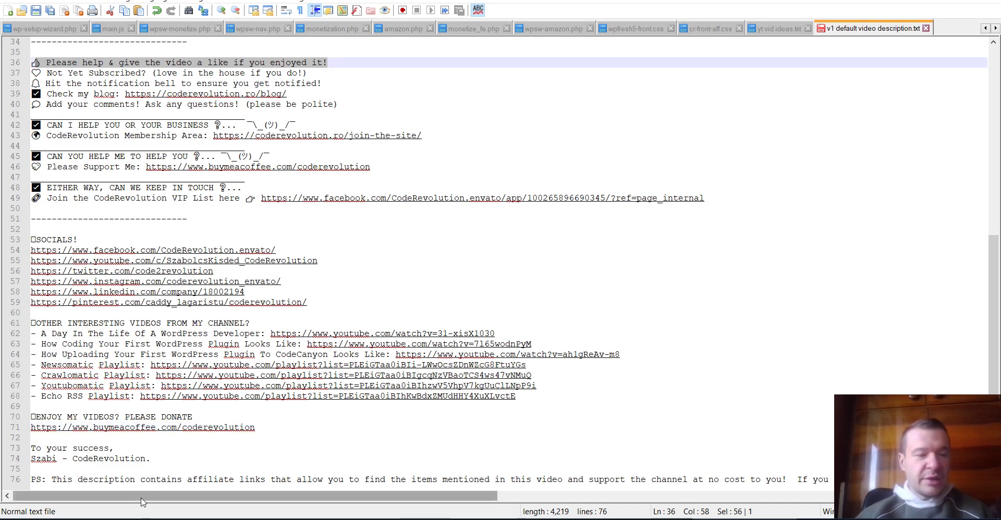
left_click_drag(140, 495, 21, 498)
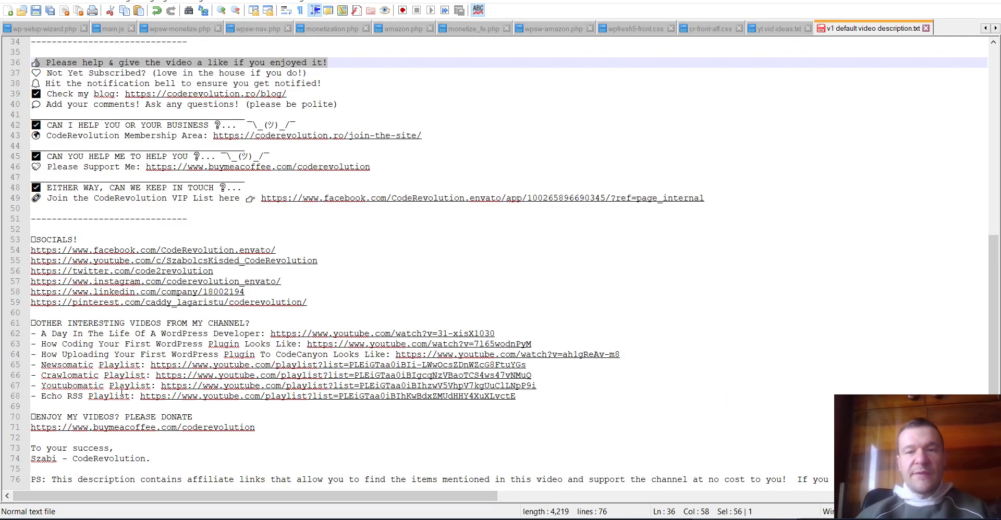
- Delete the leftover top lines so the file begins with the subscribe line, then return to Chrome
key("ctrl+Home")
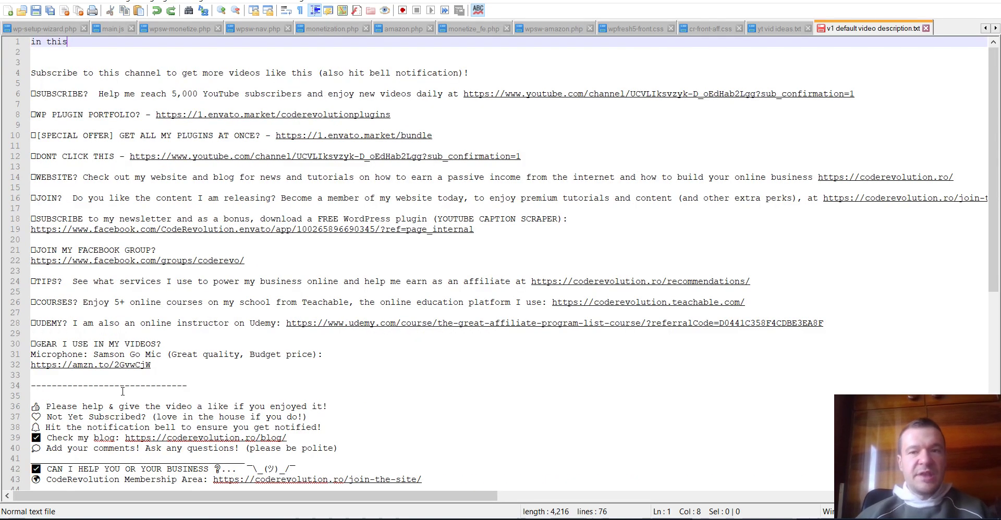
key("shift+Down")
key("shift+Down")
key("shift+Down")
key("Delete")
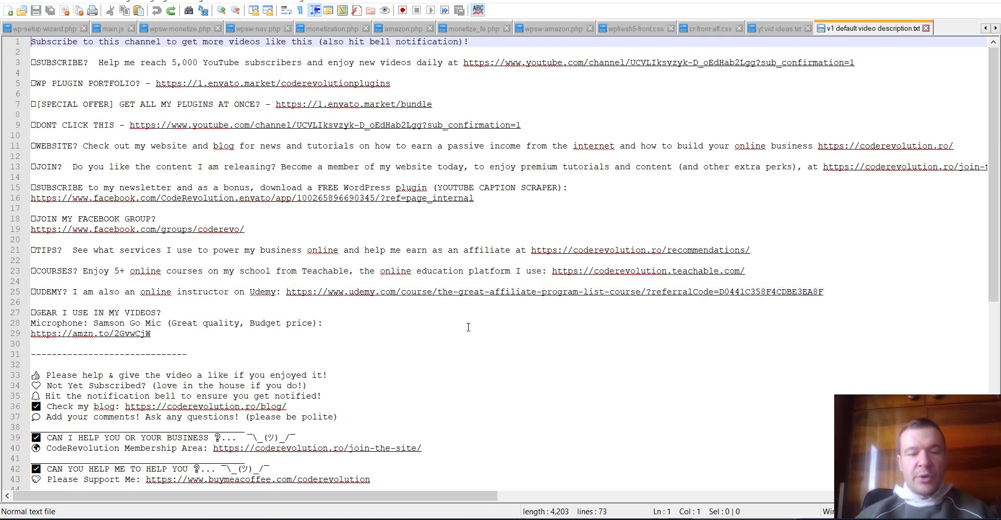
left_click(359, 516)
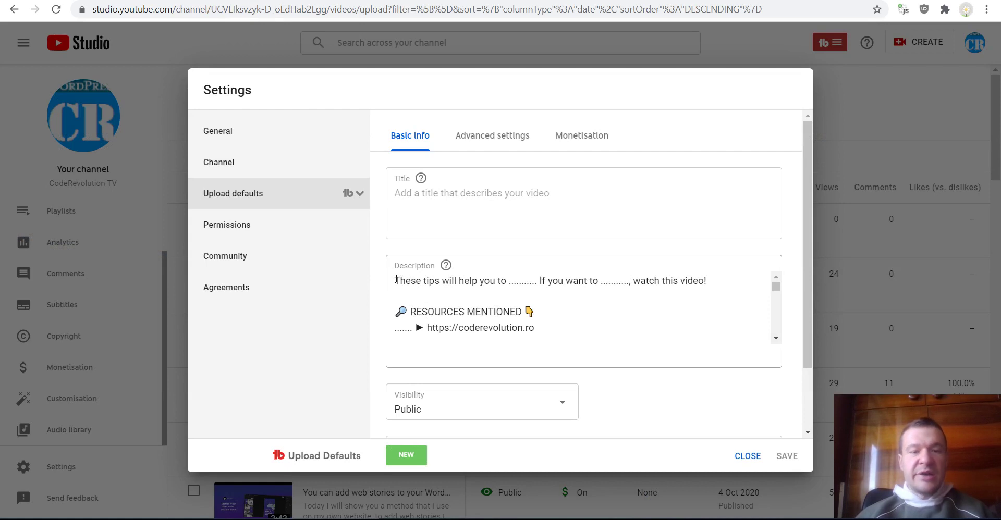
- Highlight the dotted placeholders, including those after 'want to' and before the coderevolution.ro link
left_click_drag(396, 280, 507, 276)
left_click(422, 286)
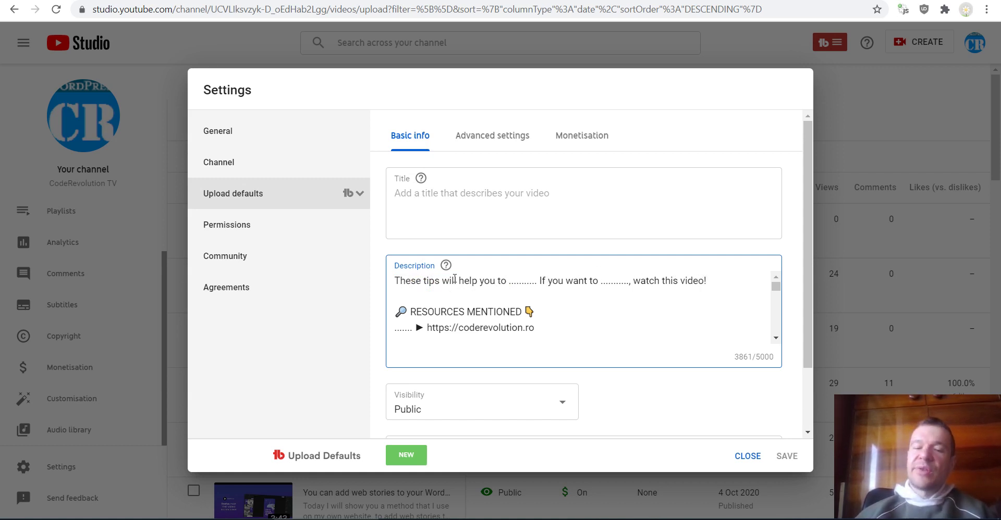
left_click_drag(506, 281, 534, 280)
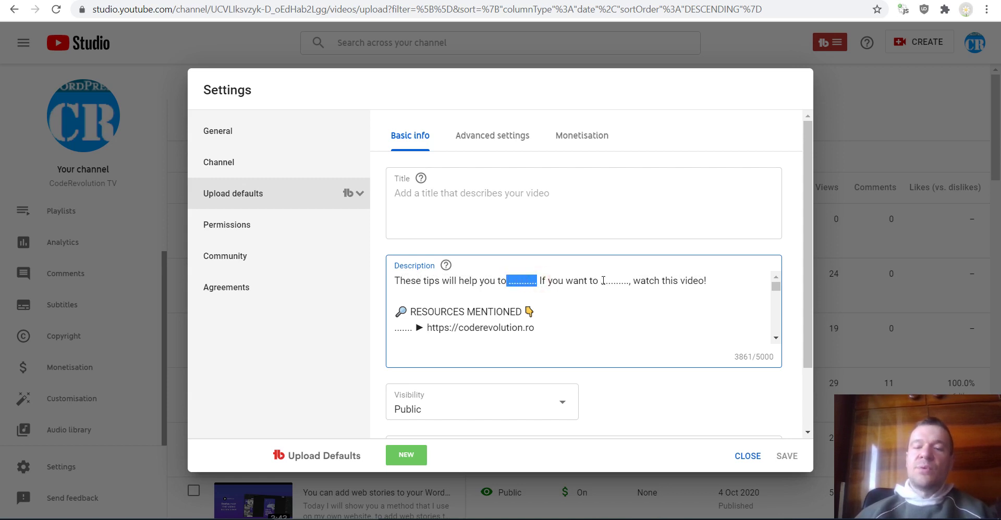
left_click_drag(600, 280, 629, 281)
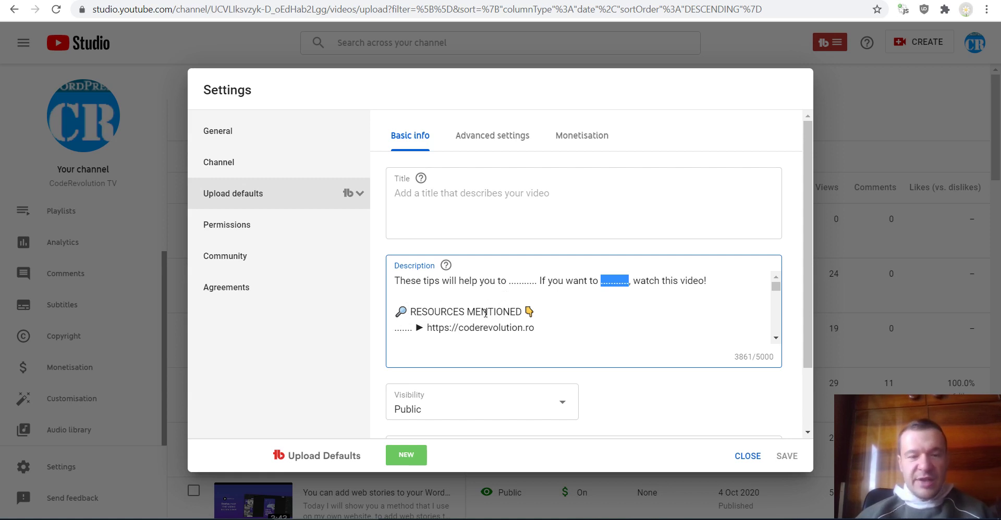
left_click_drag(394, 327, 410, 328)
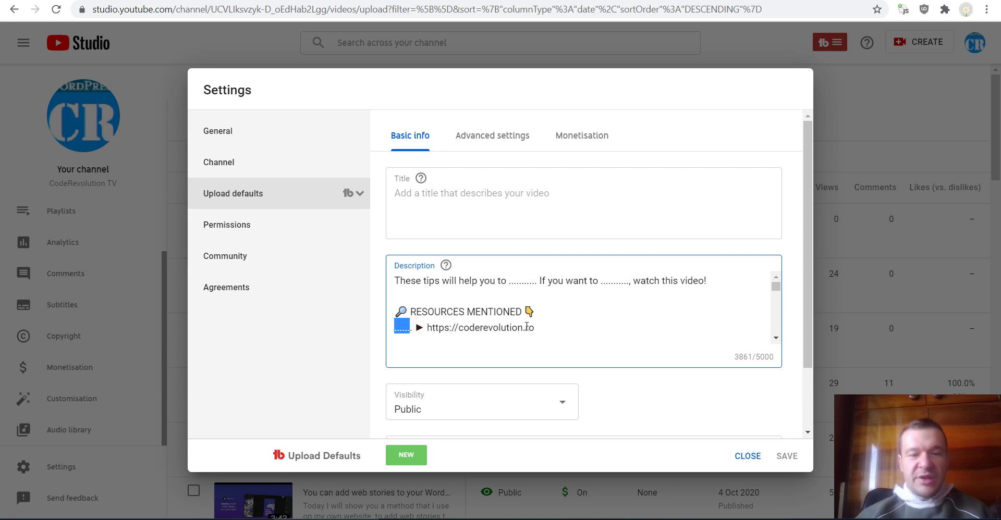
scroll(516, 323, "down", 2)
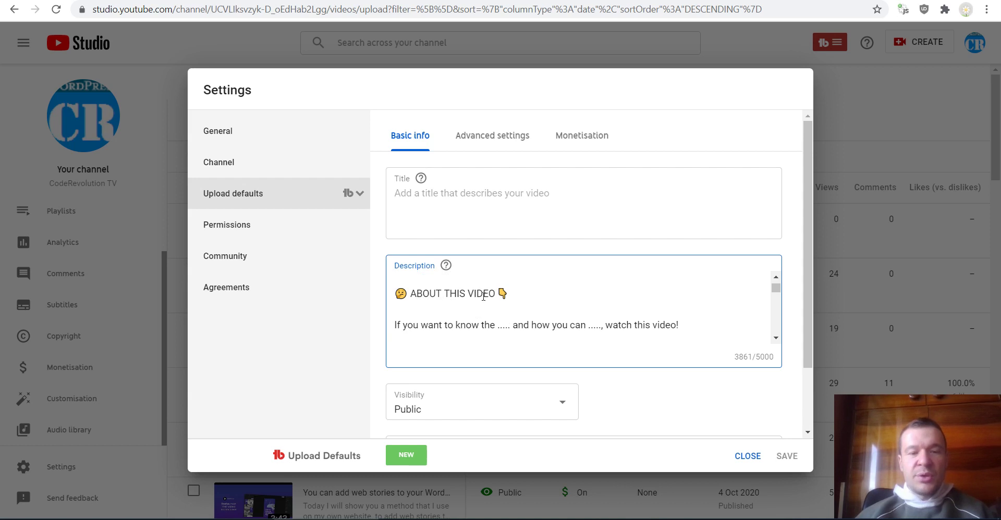
left_click_drag(394, 328, 680, 324)
left_click(532, 324)
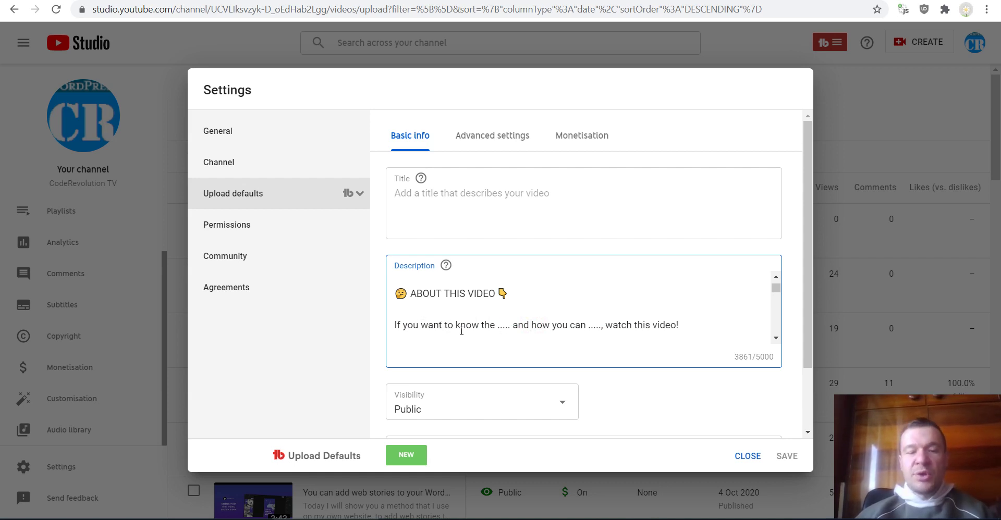
left_click_drag(394, 325, 694, 324)
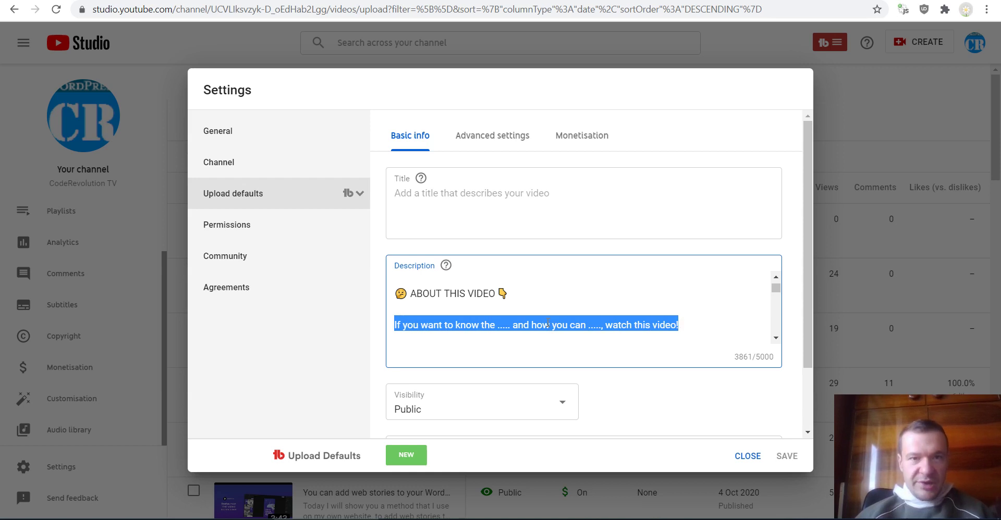
scroll(549, 310, "down", 3)
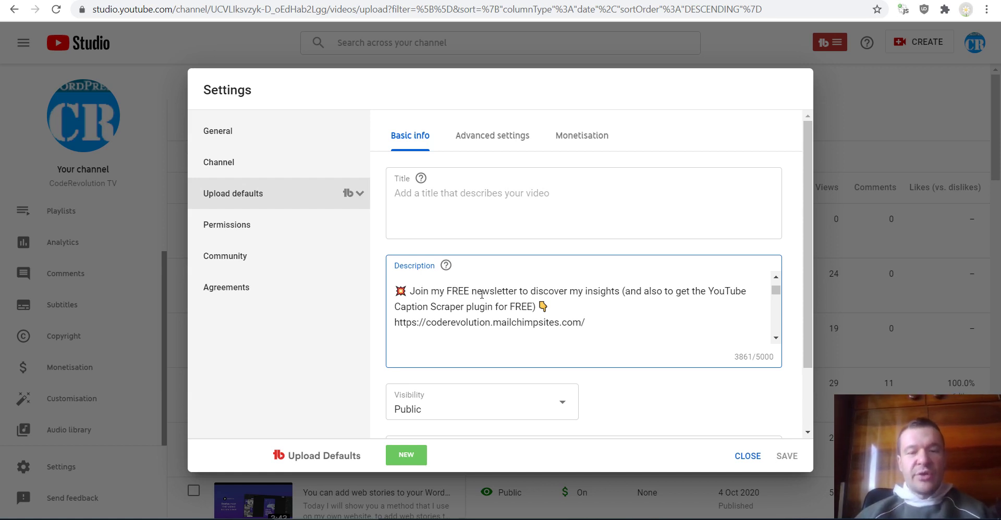
scroll(494, 318, "down", 3)
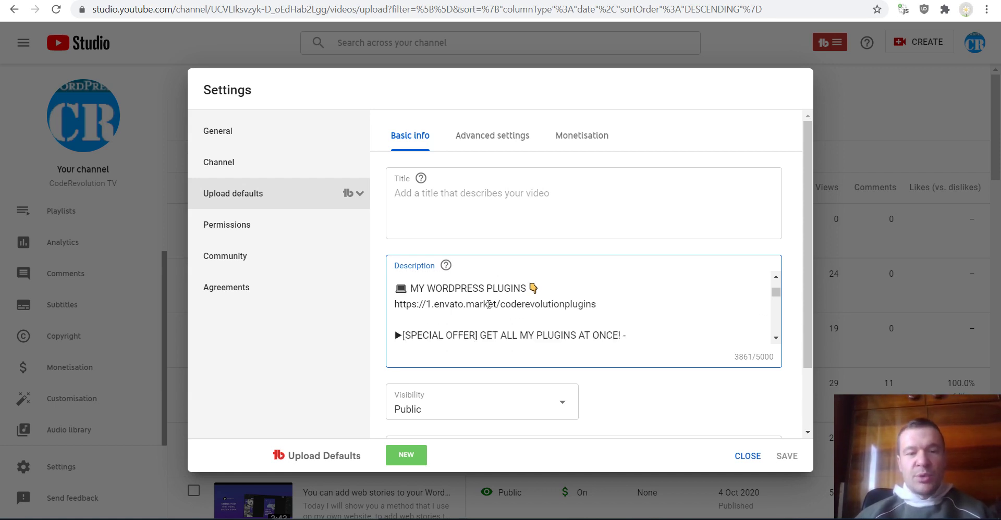
scroll(510, 305, "down", 1)
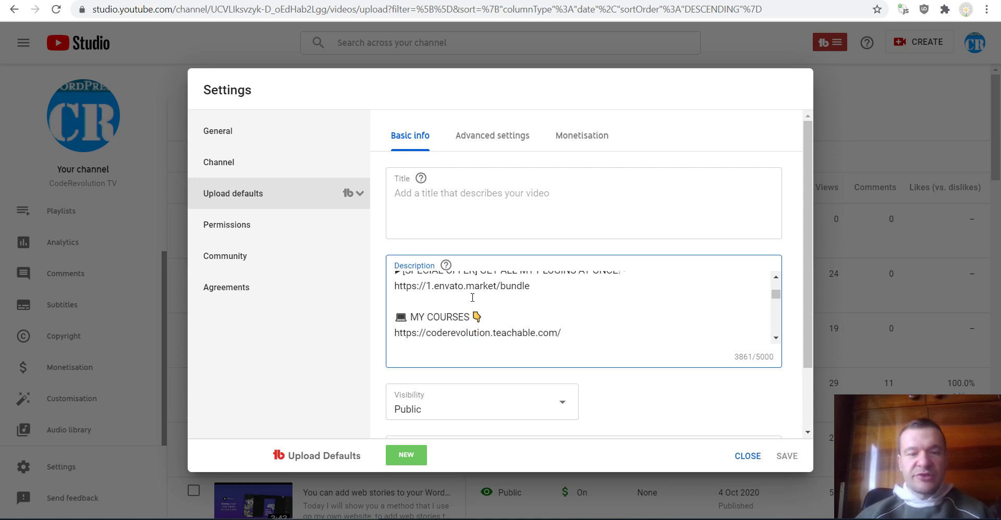
scroll(433, 323, "down", 2)
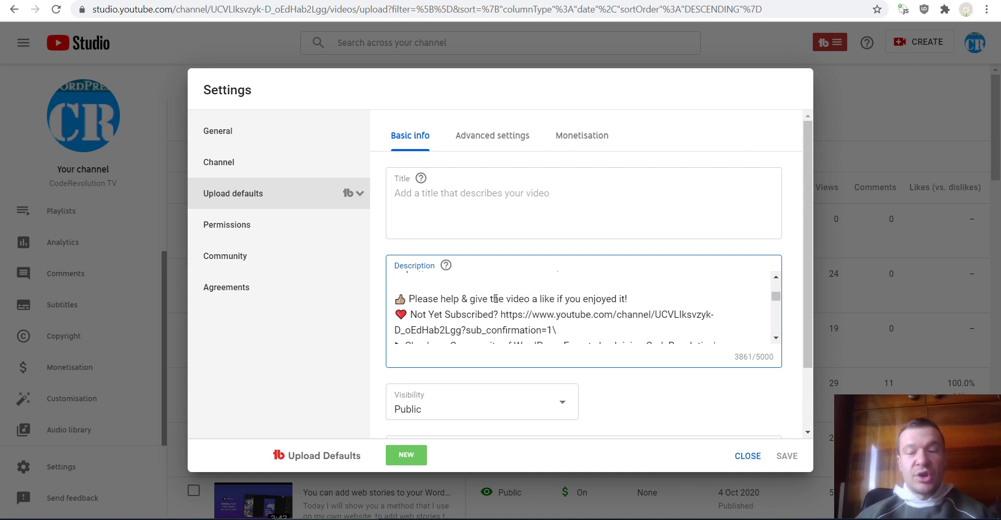
scroll(452, 302, "down", 1)
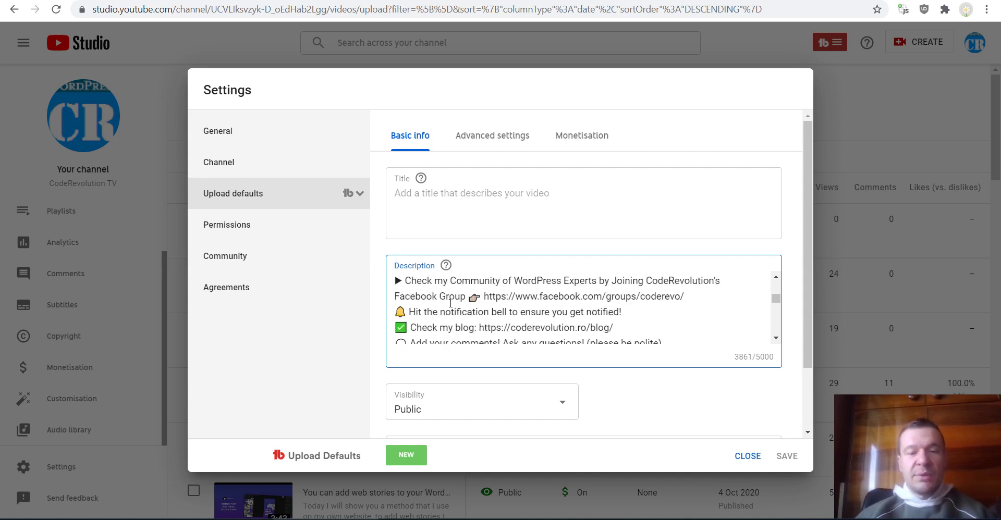
scroll(450, 304, "down", 1)
scroll(451, 304, "up", 2)
scroll(453, 306, "down", 1)
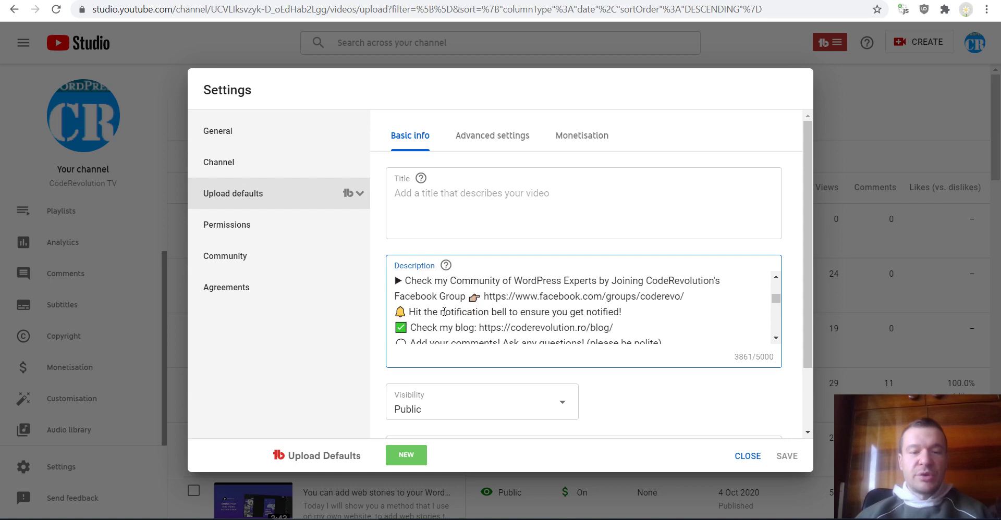
scroll(444, 311, "down", 1)
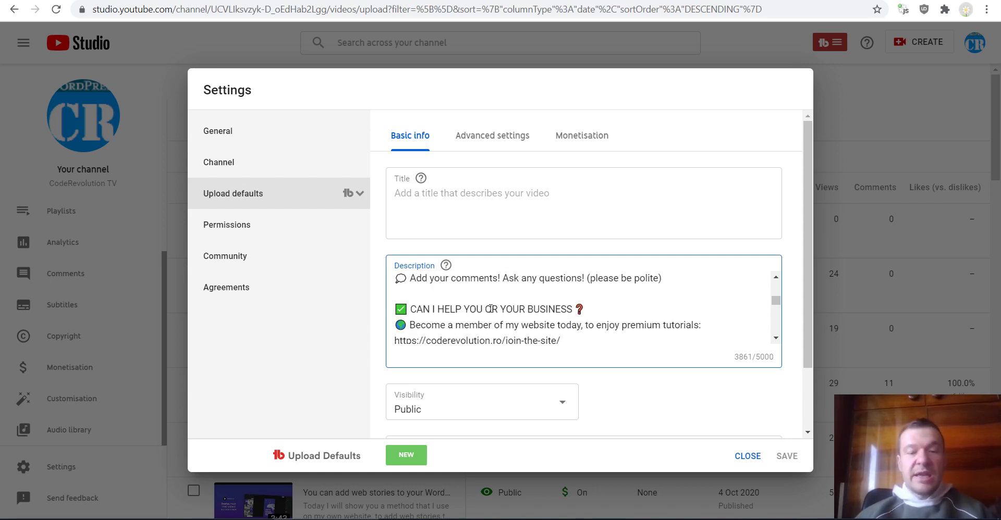
scroll(495, 309, "down", 1)
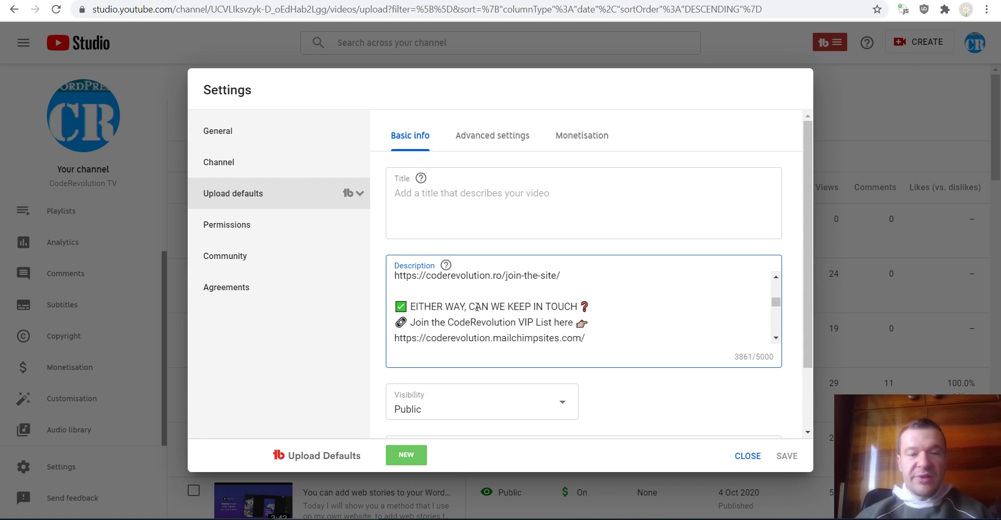
scroll(497, 310, "up", 1)
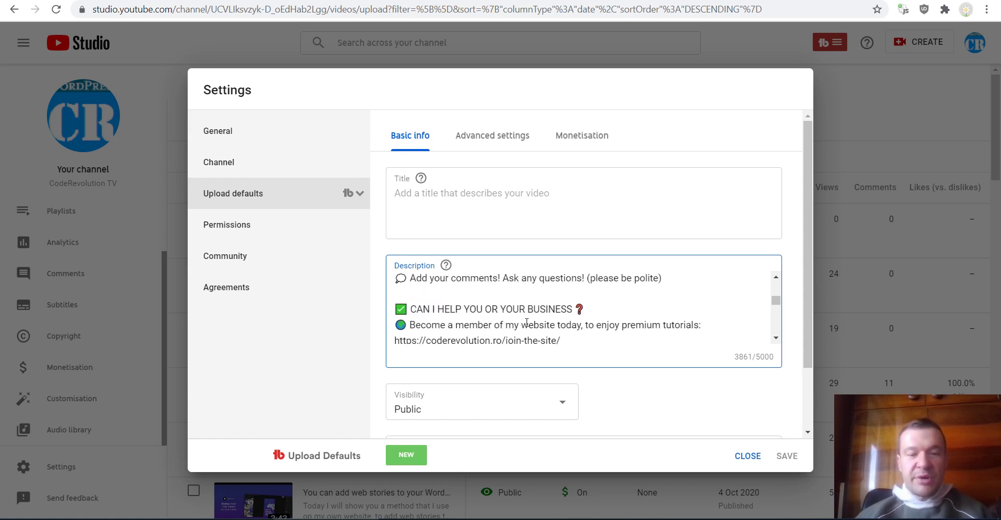
scroll(430, 311, "down", 1)
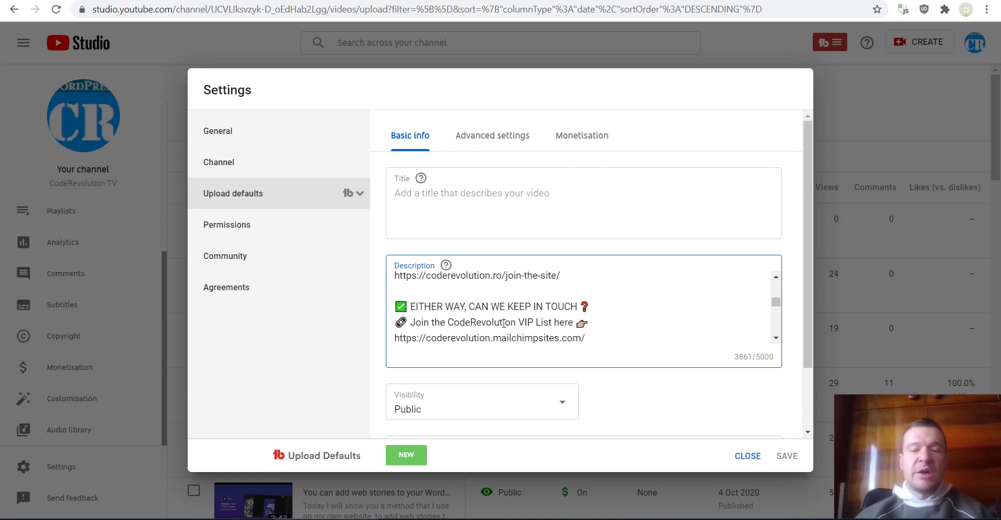
scroll(502, 325, "down", 1)
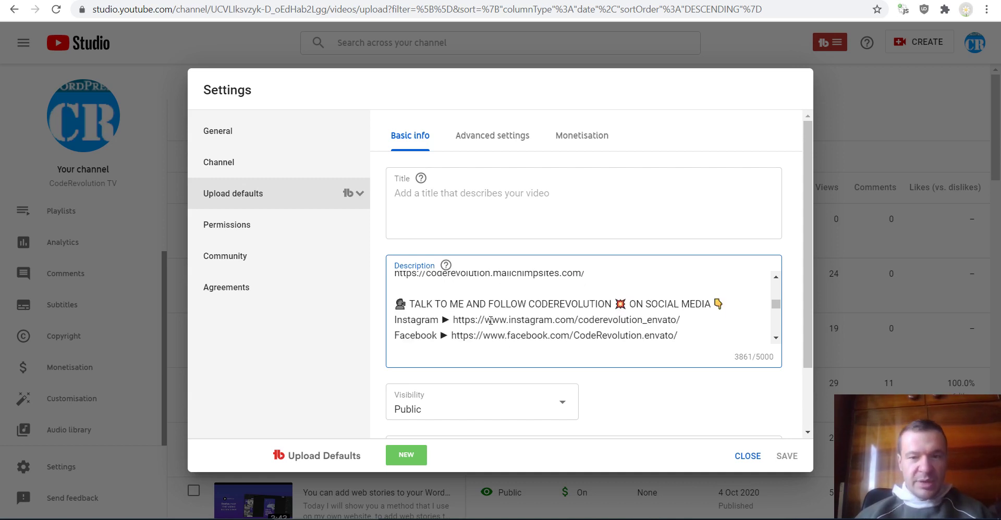
scroll(490, 321, "down", 1)
scroll(471, 322, "up", 1)
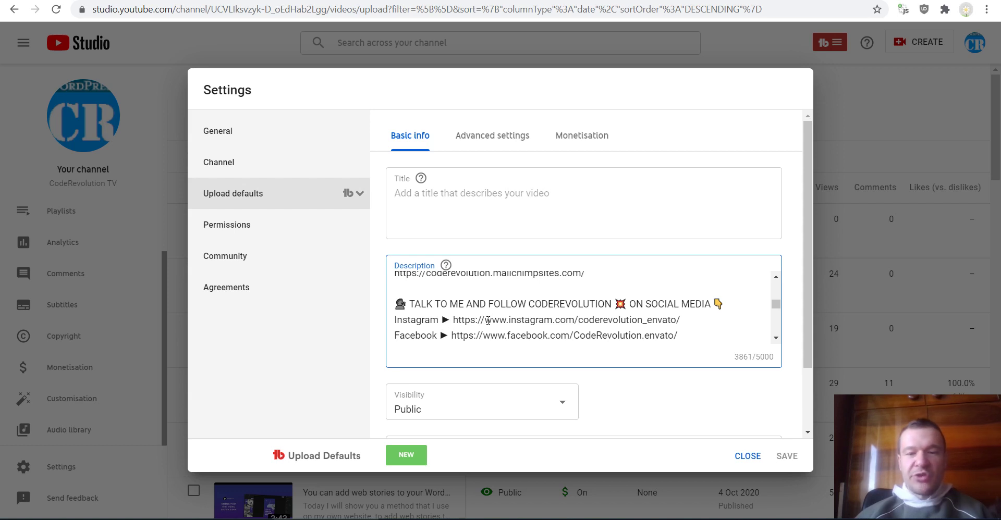
scroll(487, 320, "down", 1)
scroll(487, 320, "down", 1)
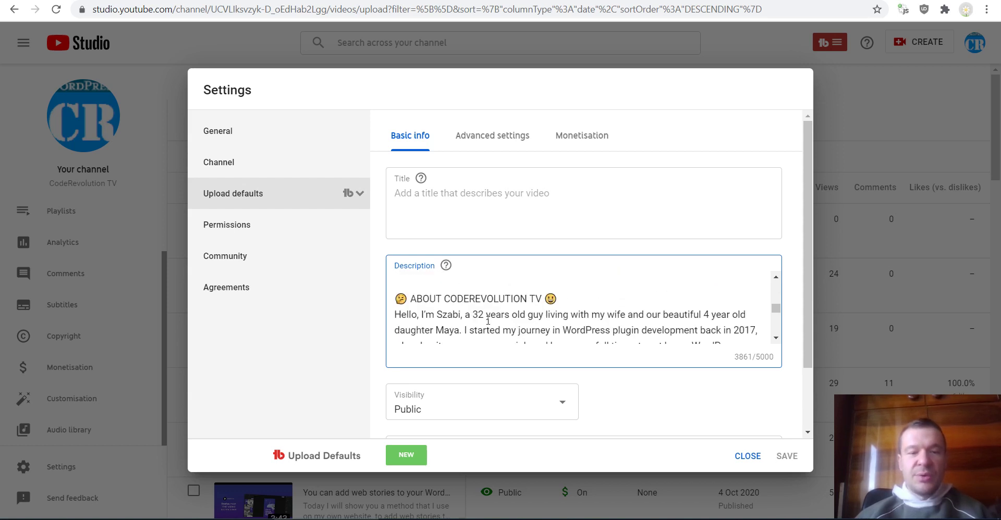
scroll(487, 320, "down", 1)
scroll(487, 321, "up", 1)
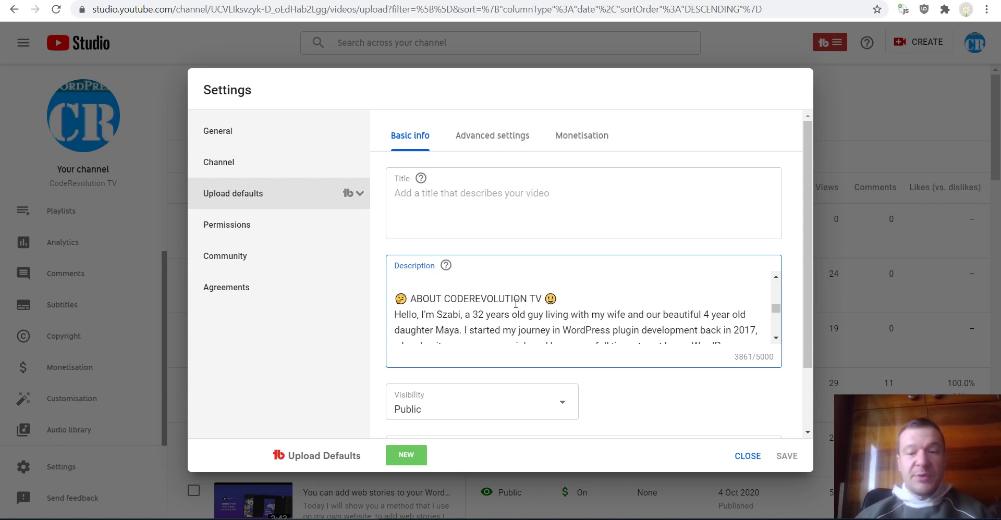
scroll(494, 300, "down", 1)
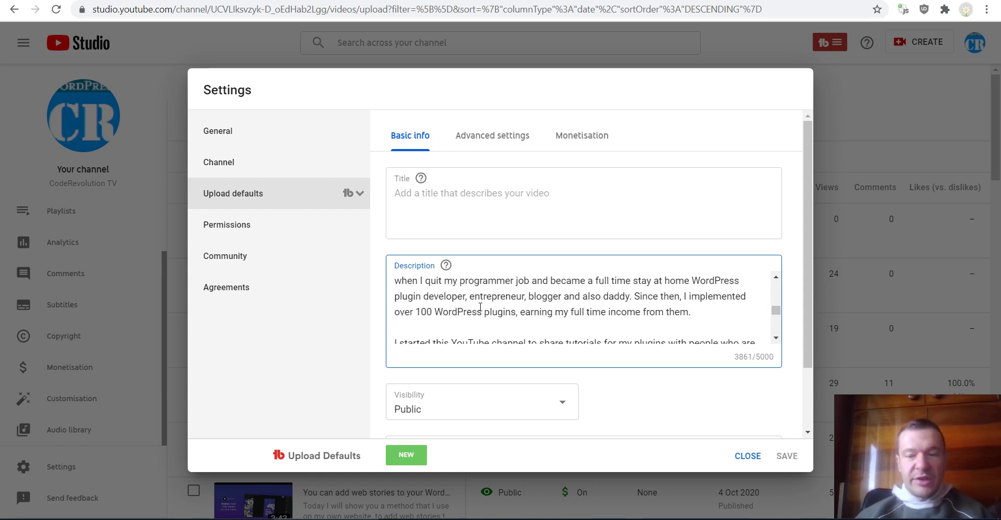
scroll(480, 307, "down", 2)
scroll(480, 307, "up", 2)
scroll(480, 307, "down", 2)
scroll(477, 307, "down", 2)
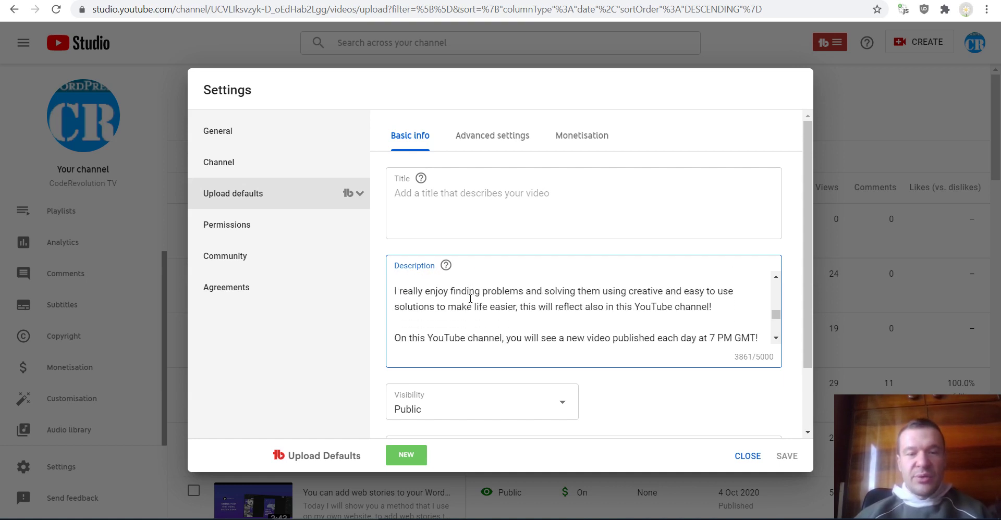
scroll(475, 307, "up", 1)
scroll(476, 307, "up", 2)
scroll(466, 310, "up", 1)
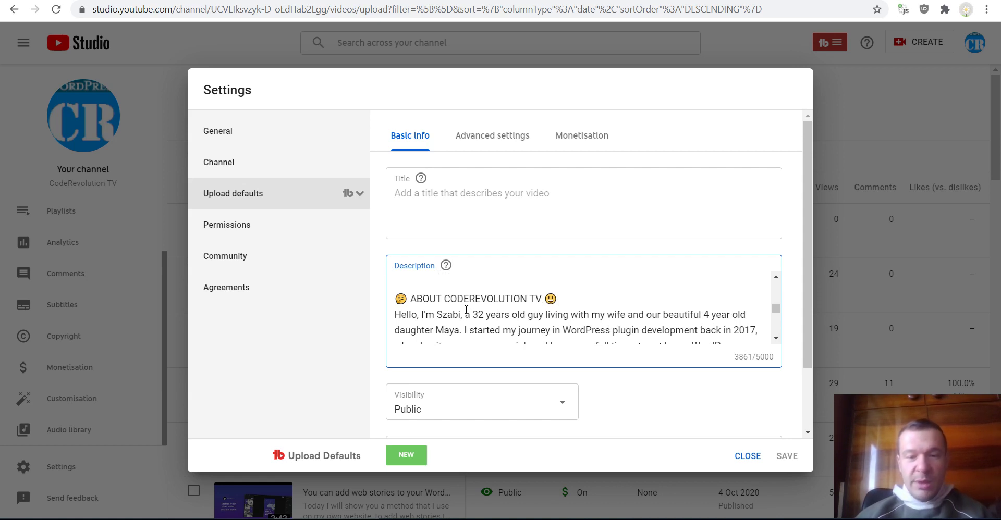
scroll(466, 309, "down", 4)
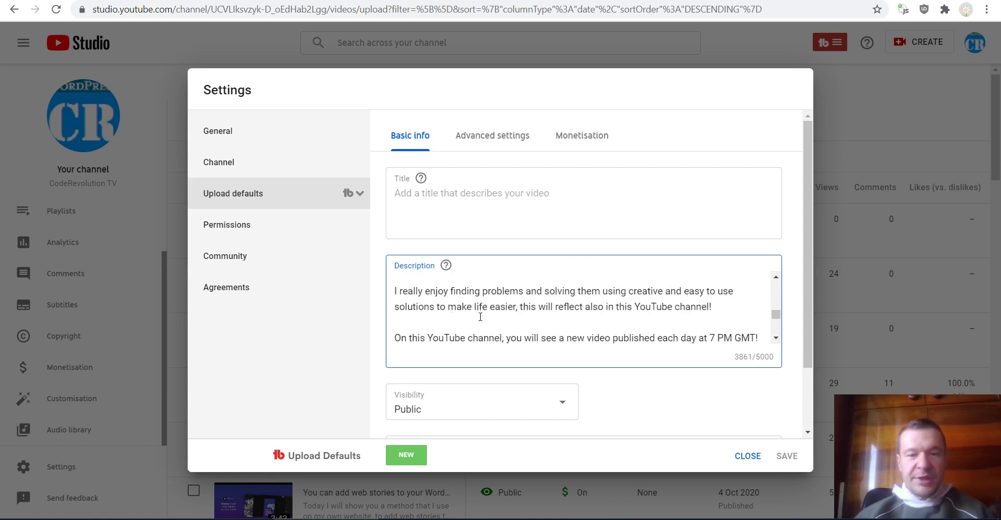
scroll(482, 311, "down", 1)
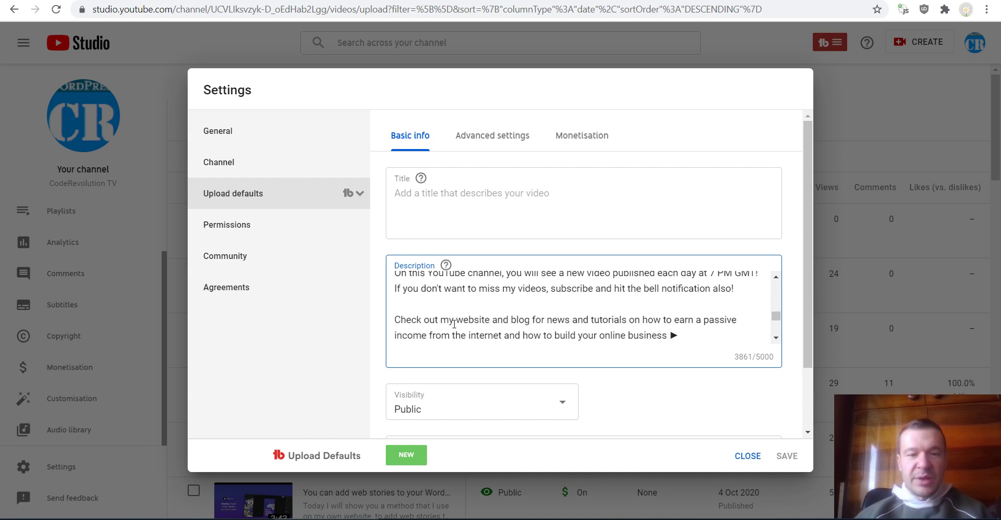
scroll(482, 319, "down", 1)
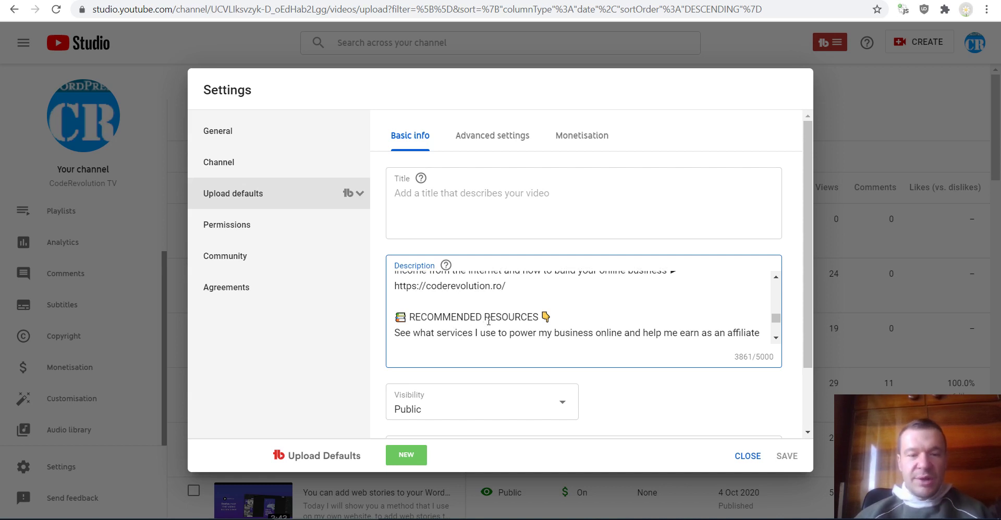
scroll(473, 313, "down", 1)
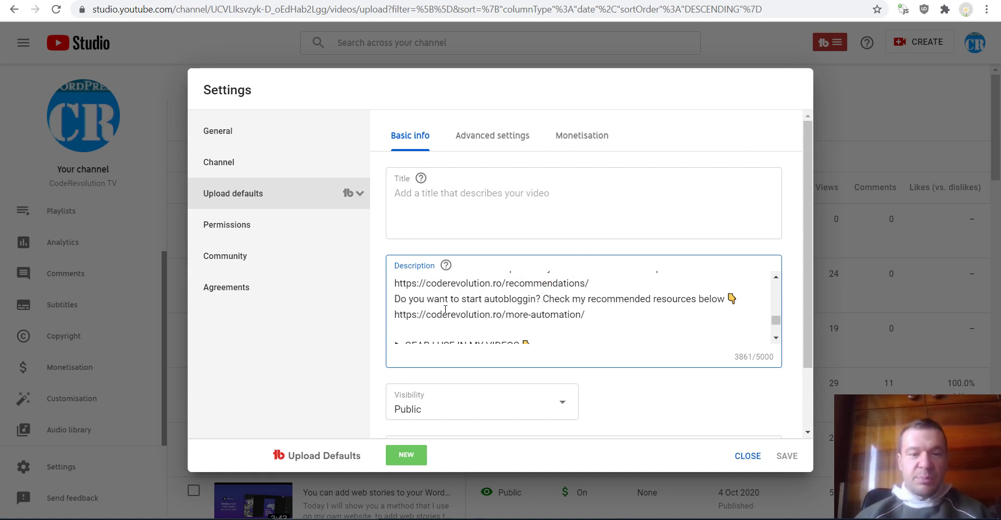
scroll(469, 311, "down", 2)
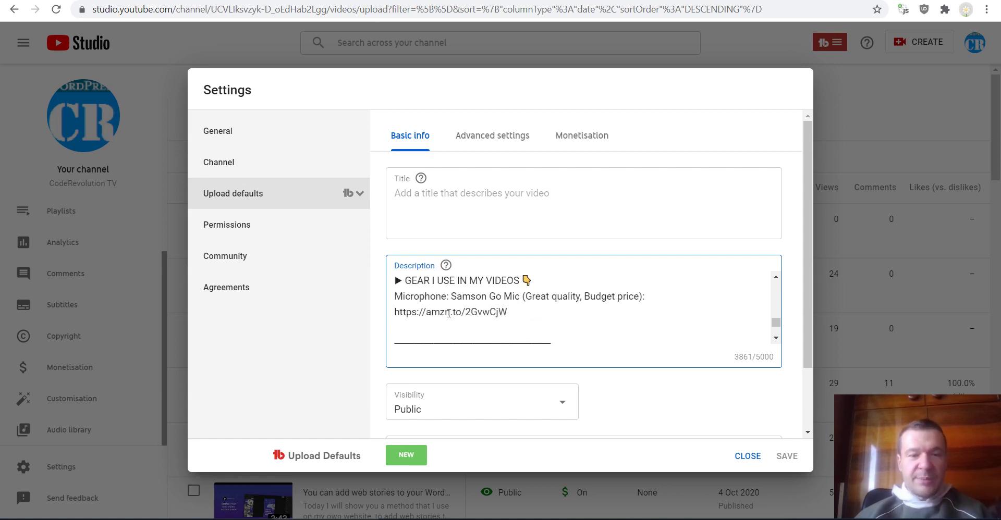
scroll(487, 311, "down", 2)
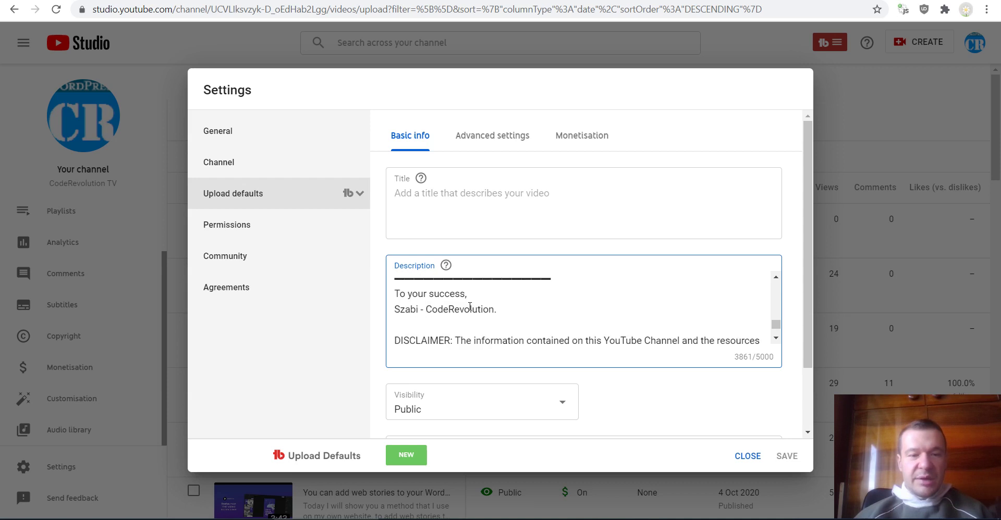
scroll(470, 307, "down", 2)
scroll(480, 304, "down", 2)
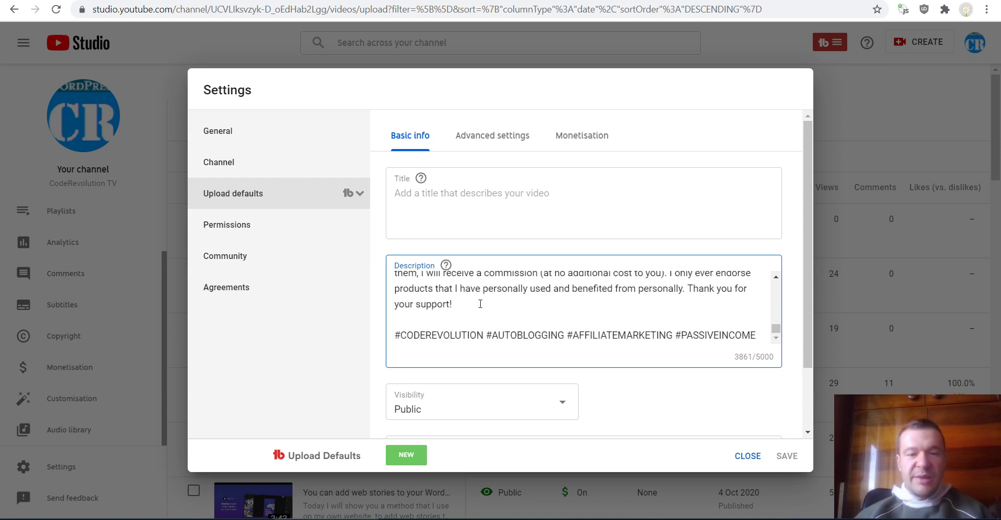
scroll(477, 305, "up", 2)
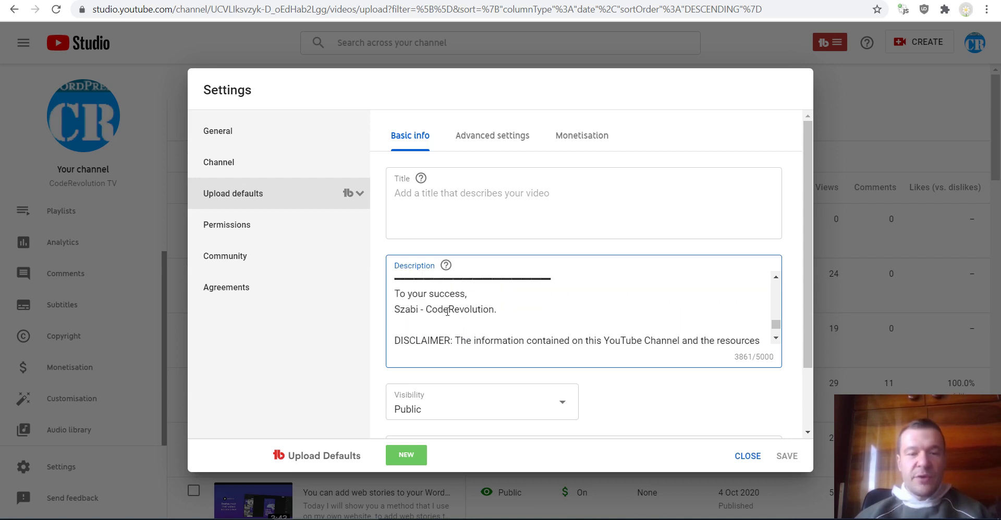
scroll(447, 311, "down", 2)
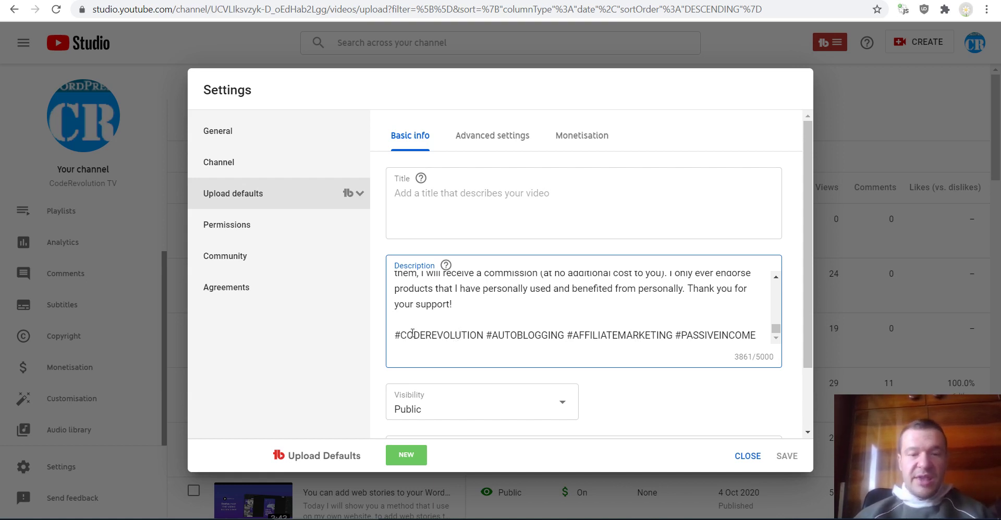
scroll(521, 330, "up", 8)
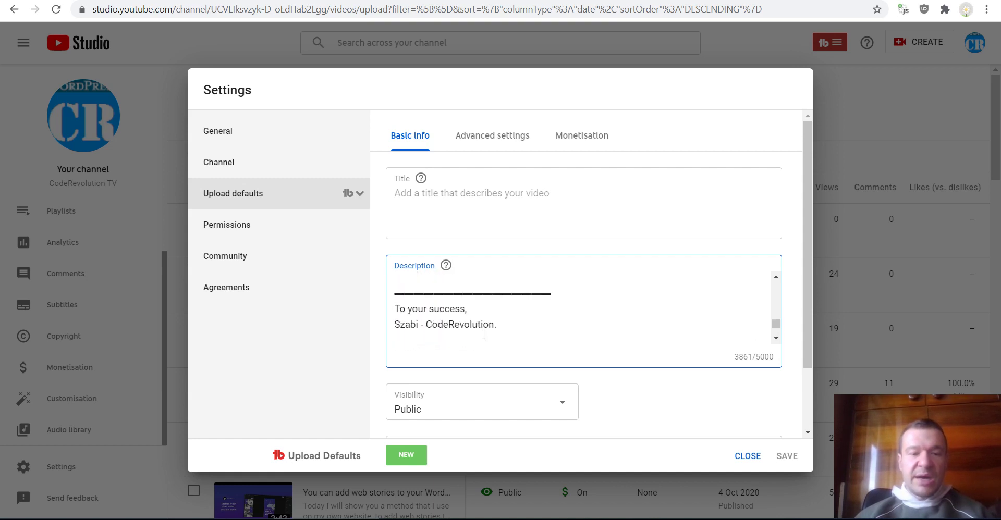
scroll(487, 328, "up", 10)
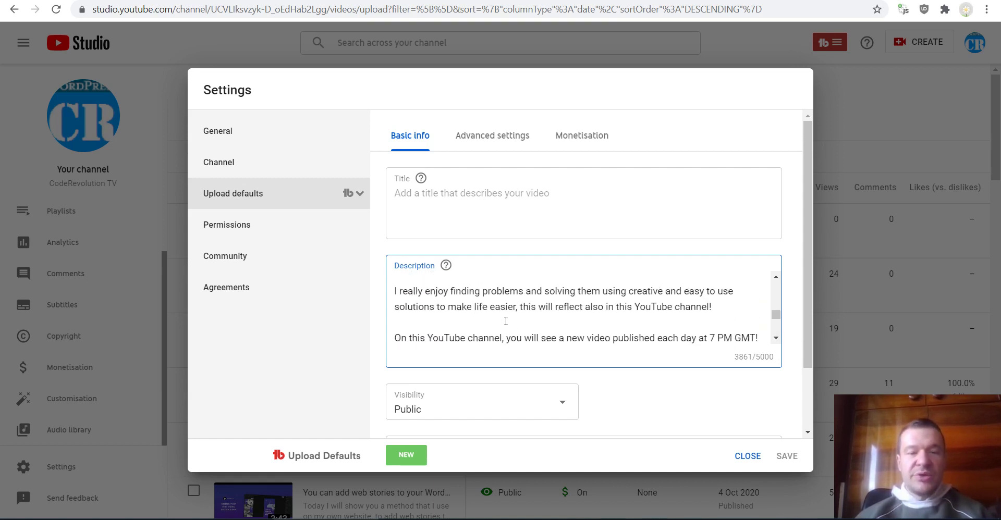
scroll(503, 307, "up", 5)
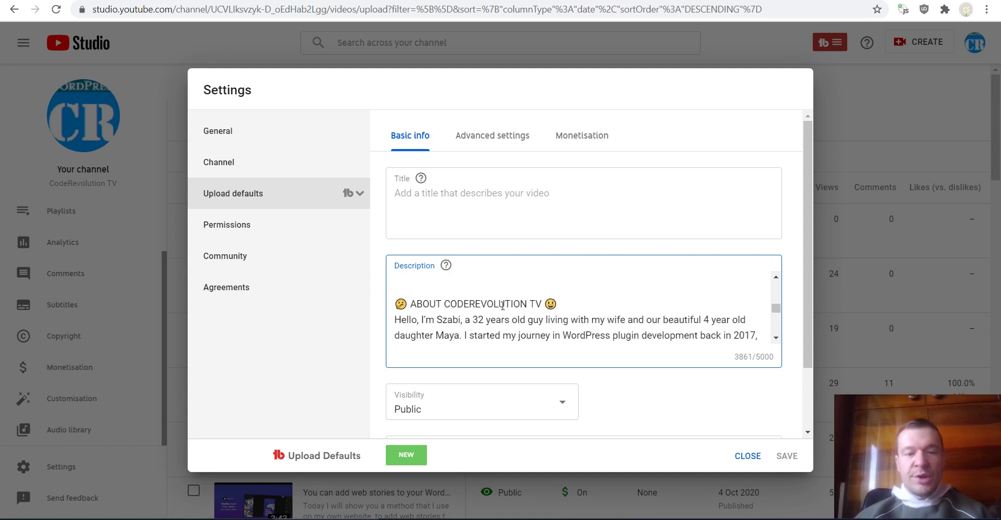
scroll(502, 307, "down", 6)
scroll(503, 306, "up", 4)
scroll(503, 306, "up", 8)
scroll(503, 306, "up", 6)
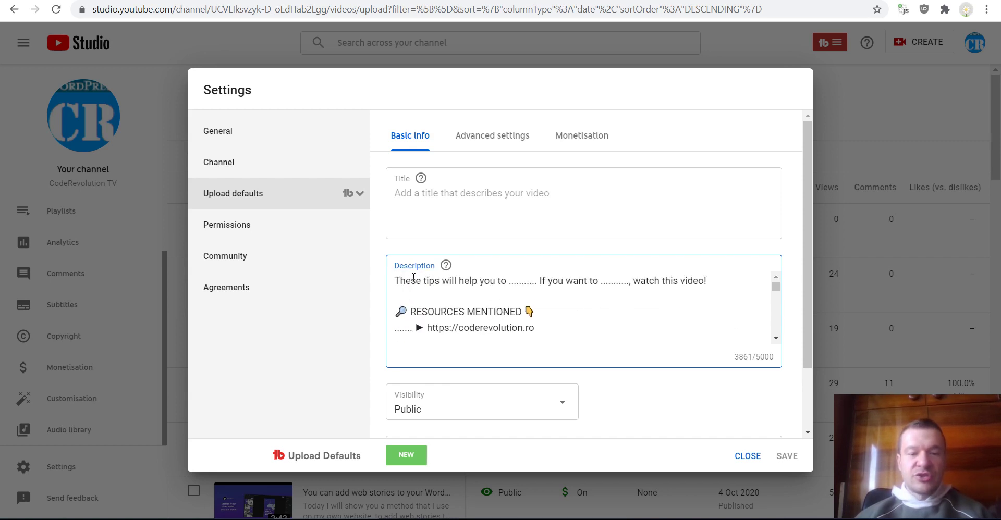
scroll(494, 318, "down", 1)
triple_click(426, 323)
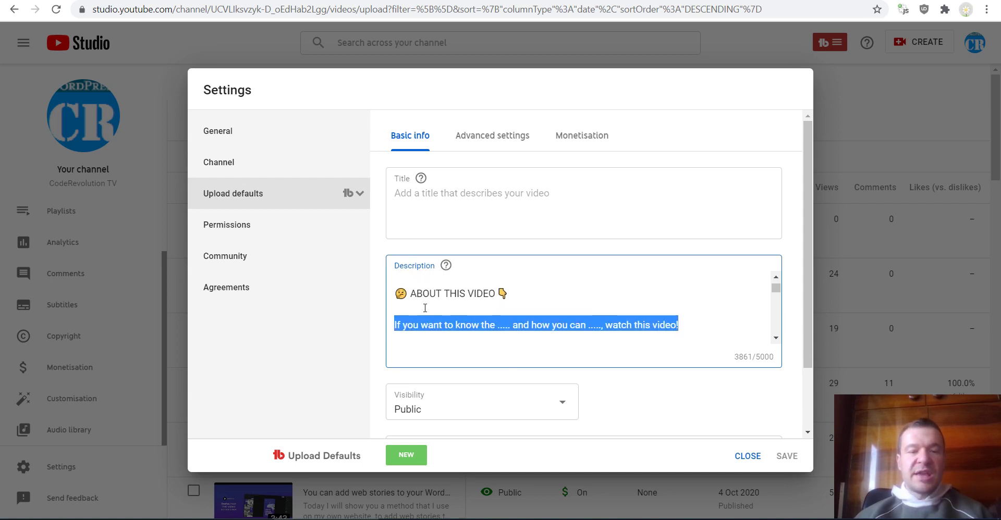
left_click(427, 322)
scroll(499, 317, "down", 3)
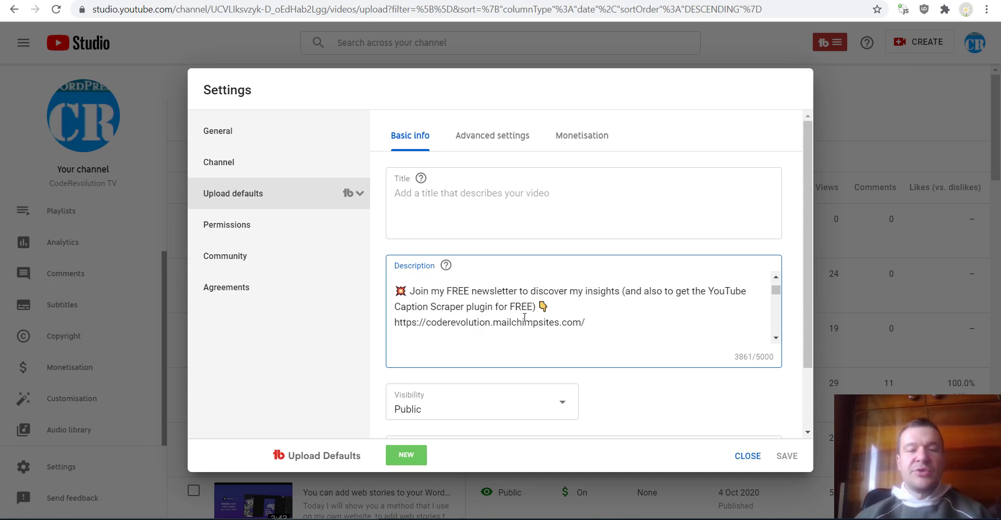
scroll(485, 316, "down", 1)
scroll(484, 316, "down", 5)
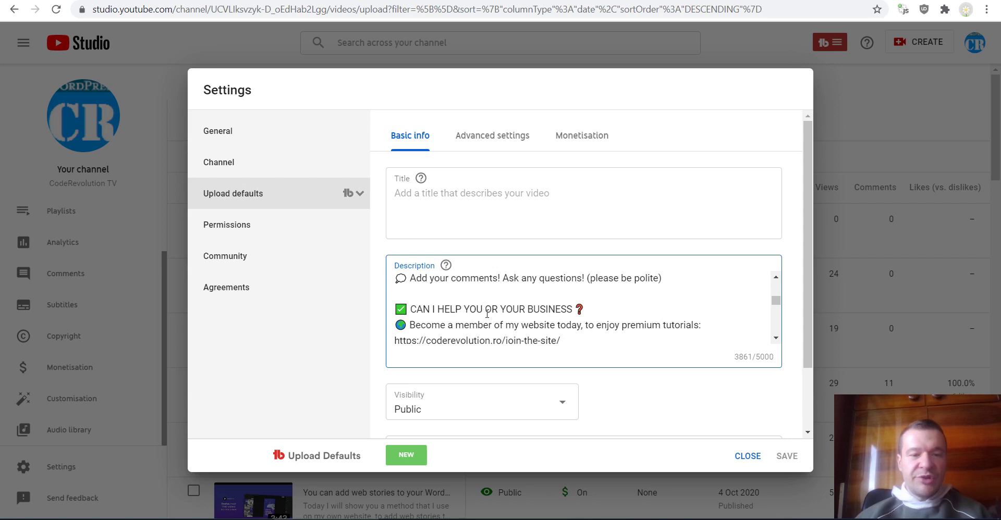
scroll(486, 314, "down", 4)
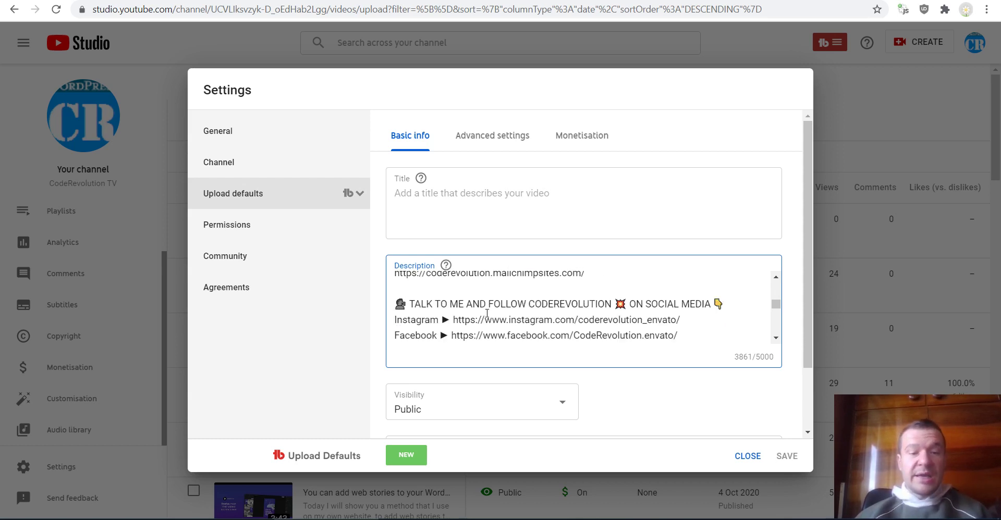
scroll(486, 313, "up", 10)
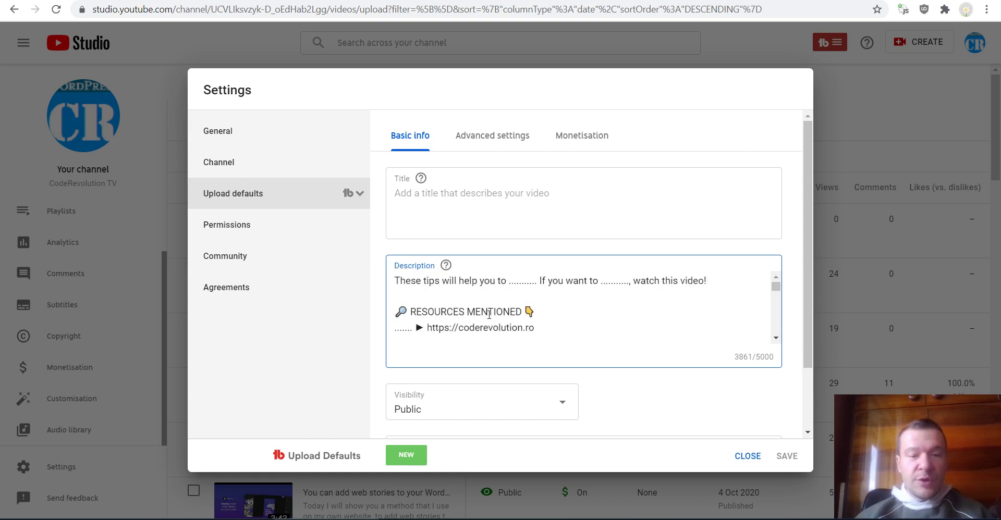